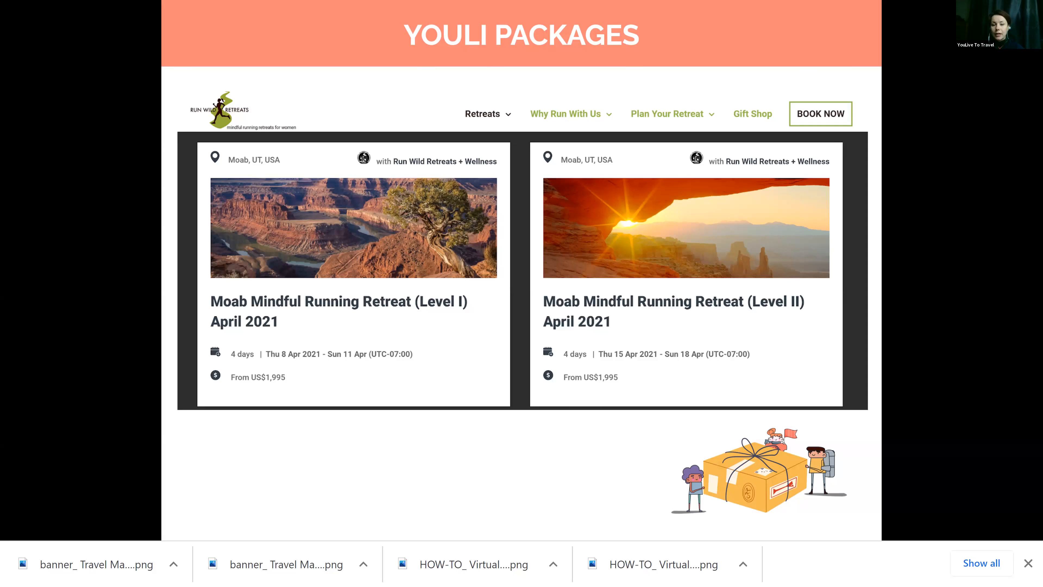
{"action": "key", "text": "Right"}
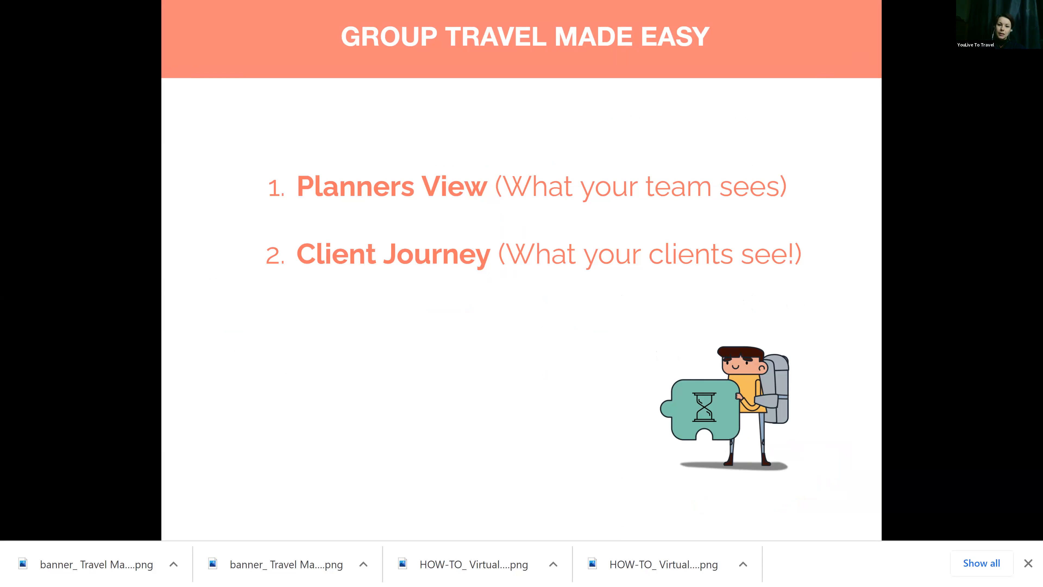
{"action": "key", "text": "Right"}
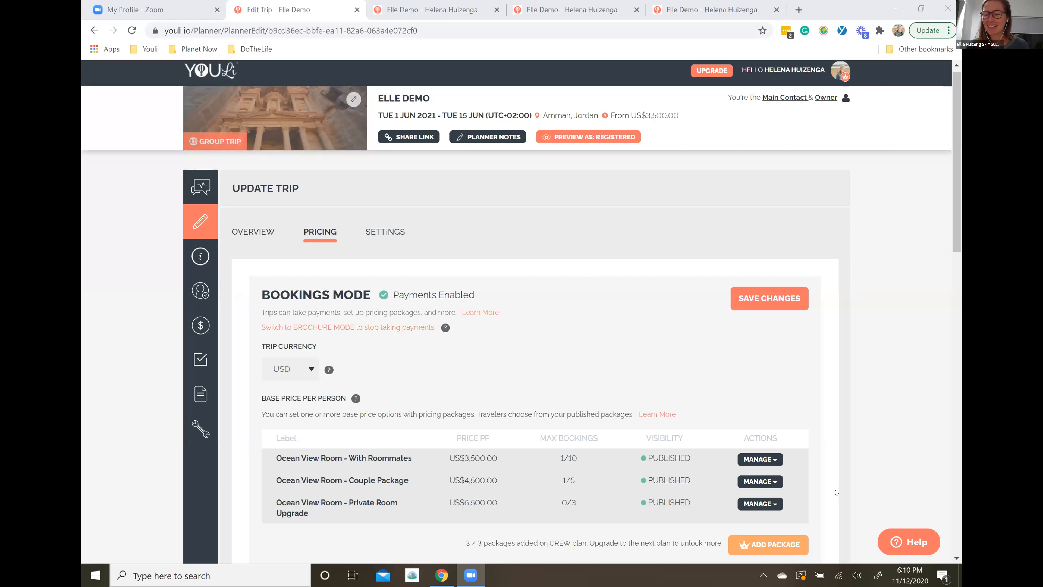
View the suggested articles in the help widget and close it.
{"action": "left_click", "coordinate": [898, 542]}
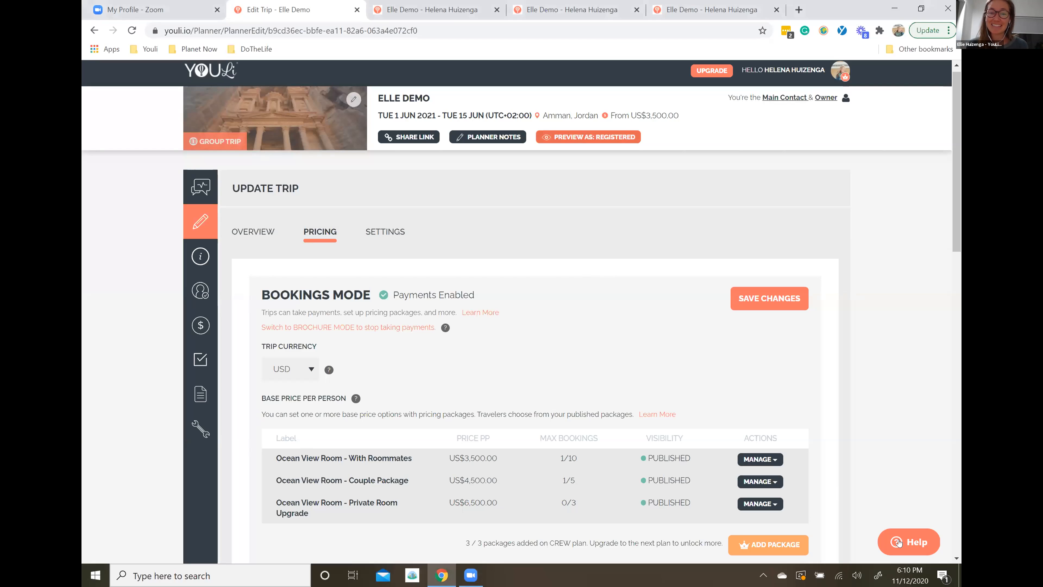
{"action": "left_click", "coordinate": [898, 542]}
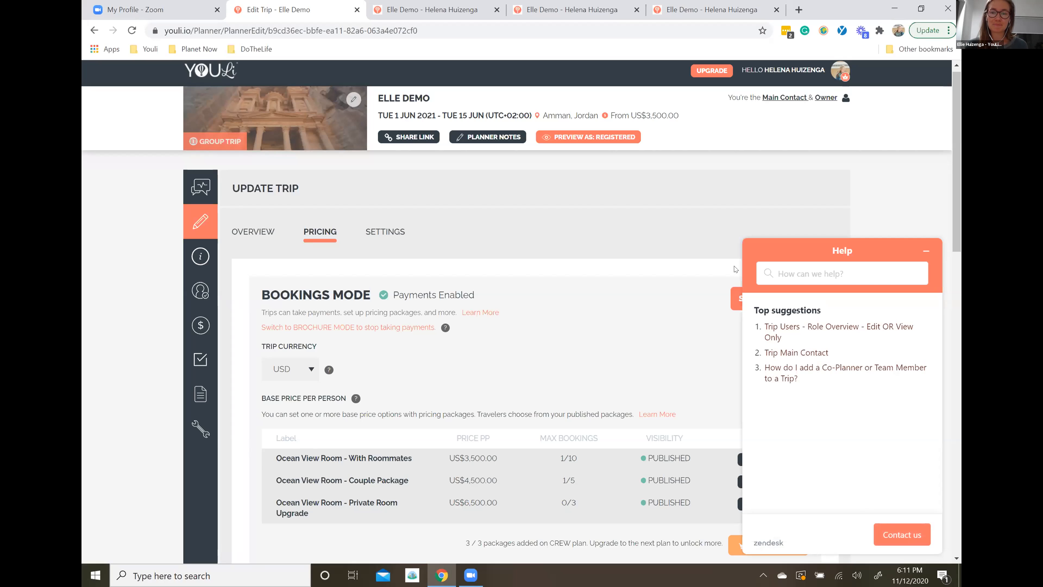
{"action": "left_click", "coordinate": [887, 77]}
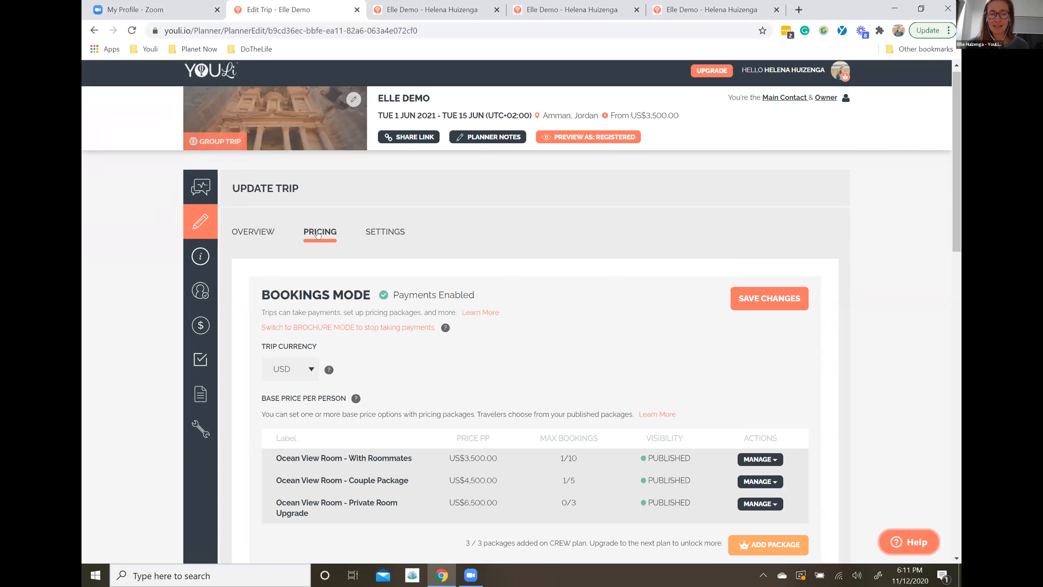
Open the "Ocean View Room - Couple Package" pricing package for editing.
{"action": "scroll", "coordinate": [356, 262], "scroll_direction": "down", "scroll_amount": 1}
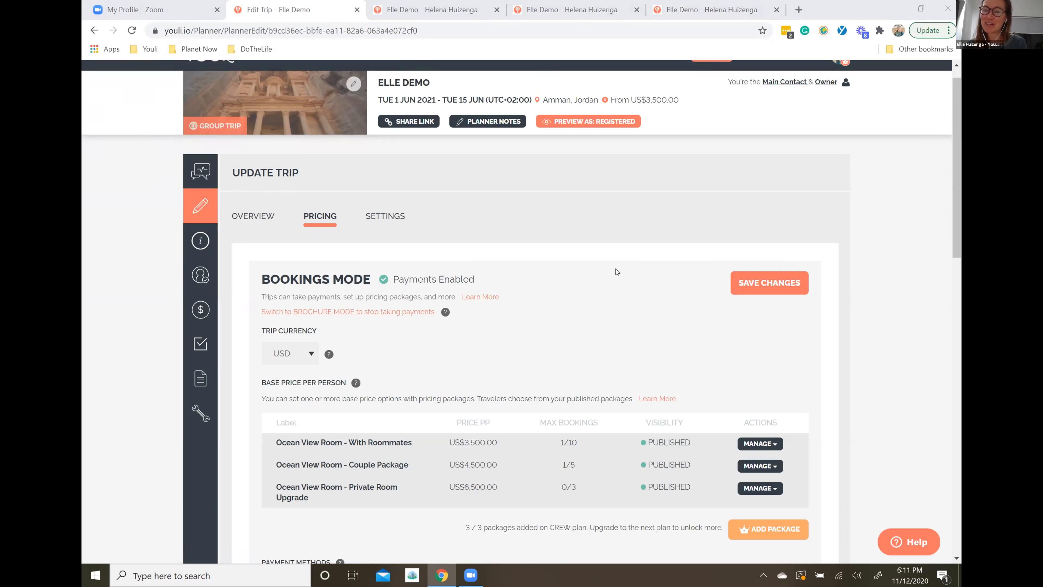
{"action": "scroll", "coordinate": [562, 281], "scroll_direction": "down", "scroll_amount": 1}
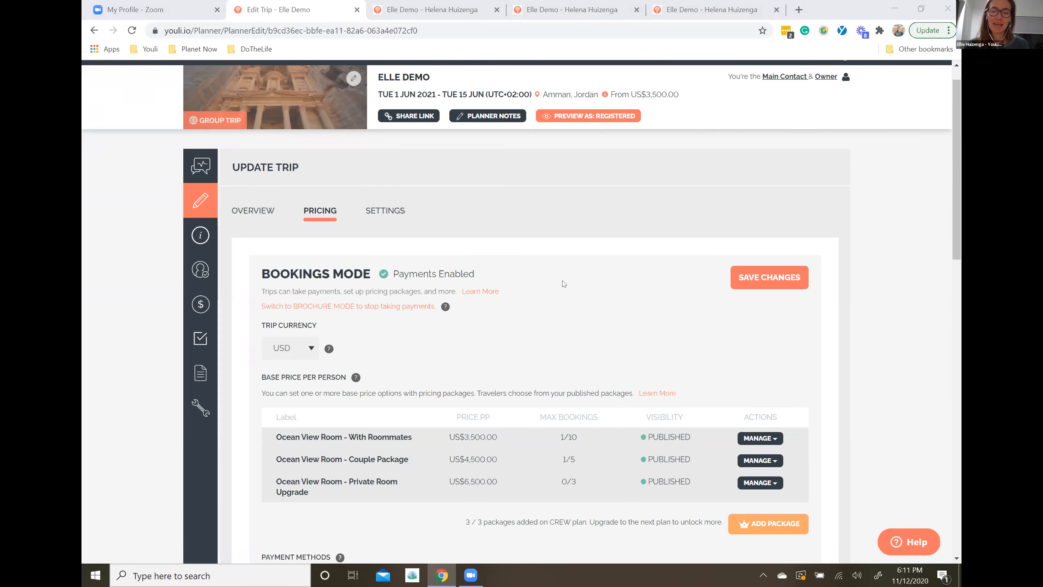
{"action": "scroll", "coordinate": [562, 281], "scroll_direction": "down", "scroll_amount": 1}
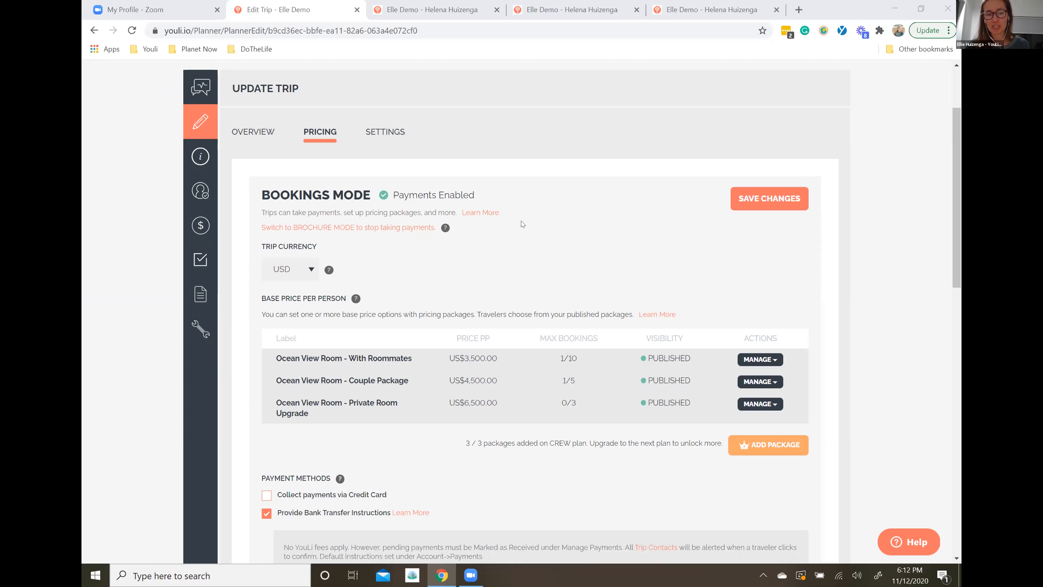
{"action": "scroll", "coordinate": [533, 249], "scroll_direction": "down", "scroll_amount": 1}
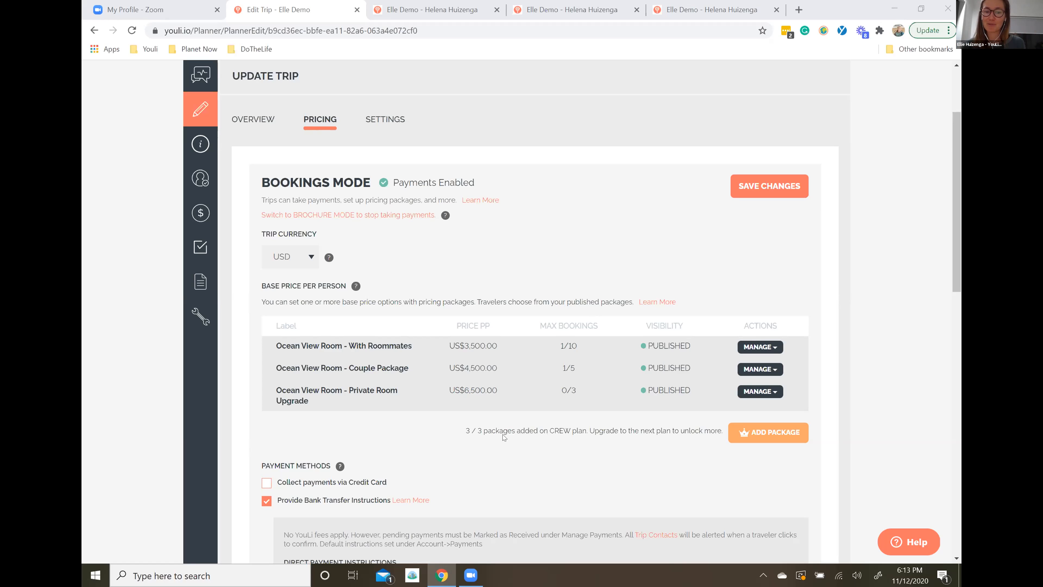
{"action": "left_click", "coordinate": [753, 370]}
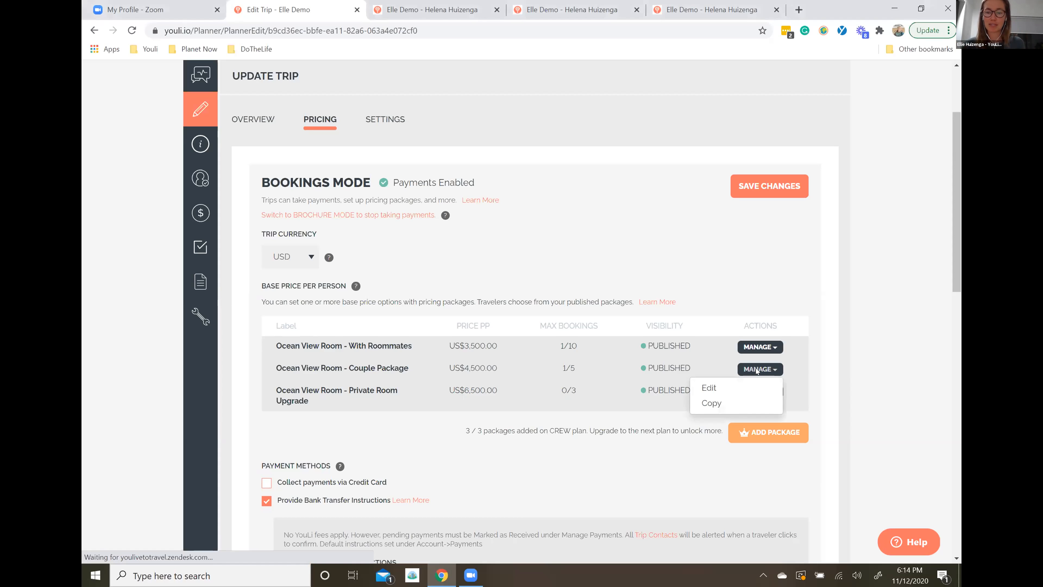
{"action": "left_click", "coordinate": [721, 387]}
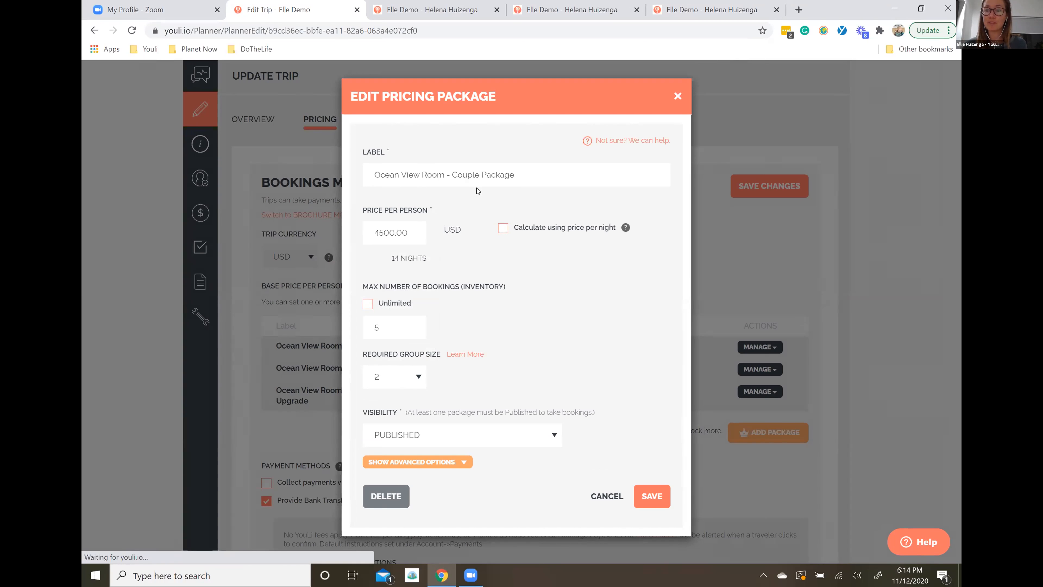
Try the per-night price calculation for the couple package and view its visibility options, keeping it published.
{"action": "left_click", "coordinate": [393, 230]}
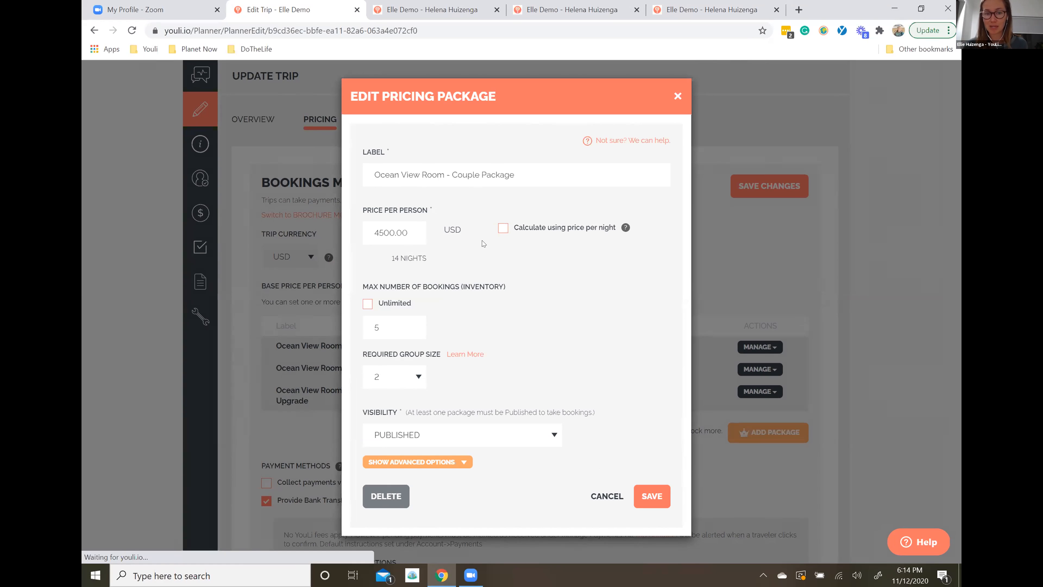
{"action": "left_click", "coordinate": [502, 229]}
{"action": "left_click", "coordinate": [503, 254]}
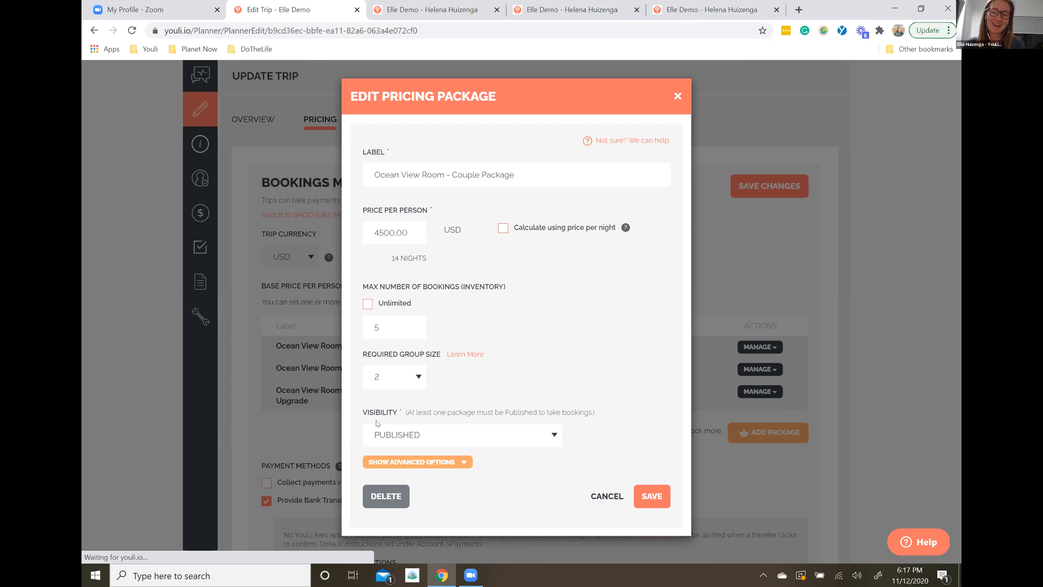
{"action": "left_click", "coordinate": [551, 428]}
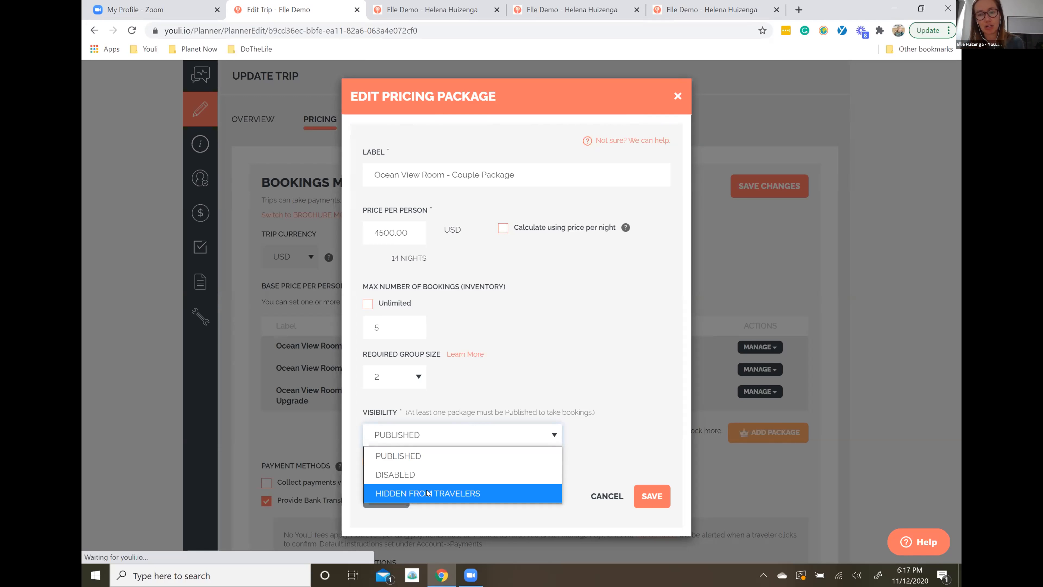
{"action": "left_click", "coordinate": [601, 400]}
Add the description "Here is my description" in the couple package's advanced options and save the package.
{"action": "left_click", "coordinate": [415, 461]}
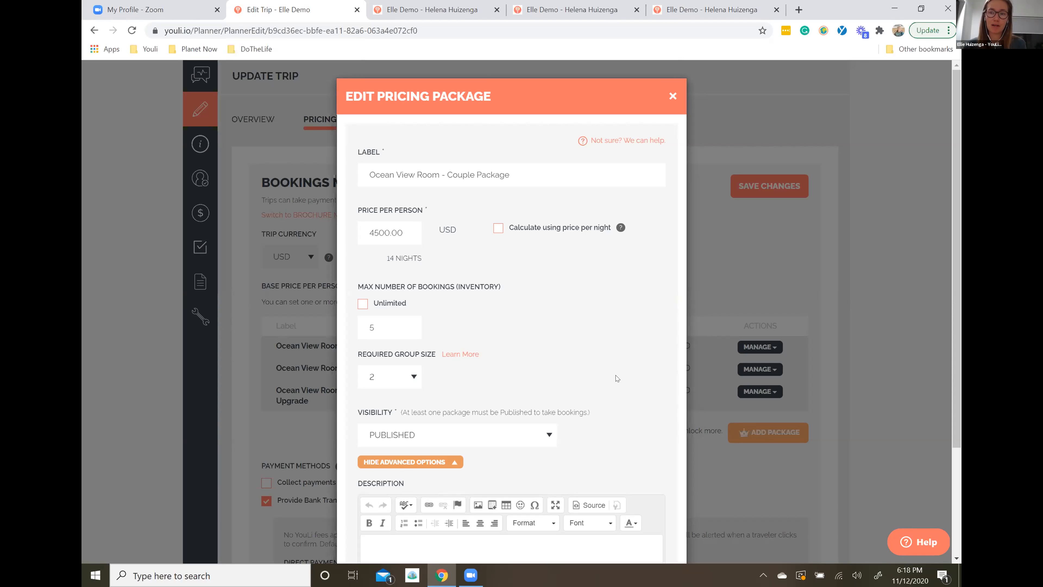
{"action": "scroll", "coordinate": [615, 378], "scroll_direction": "down", "scroll_amount": 1}
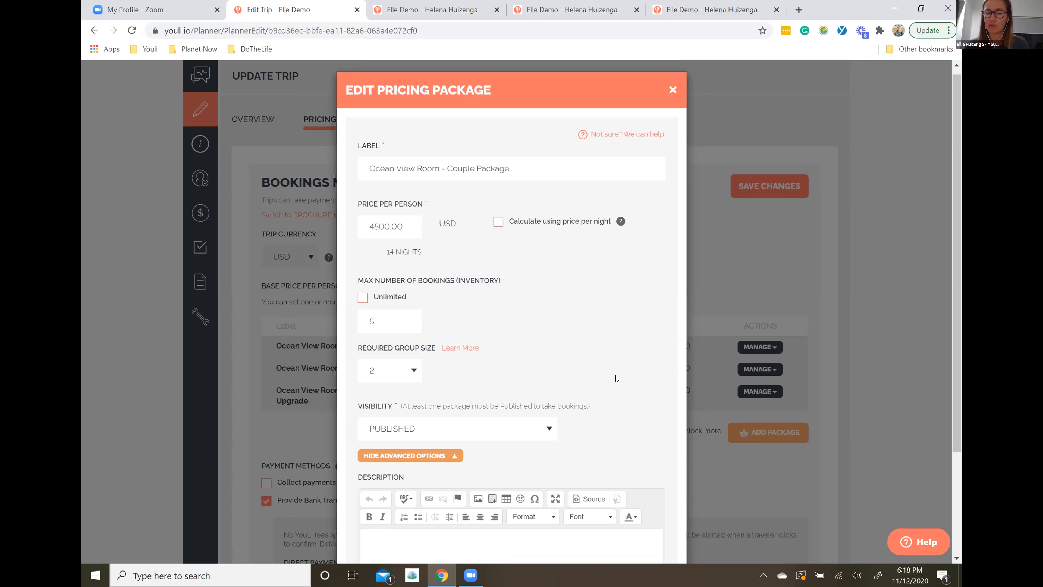
{"action": "scroll", "coordinate": [615, 378], "scroll_direction": "down", "scroll_amount": 3}
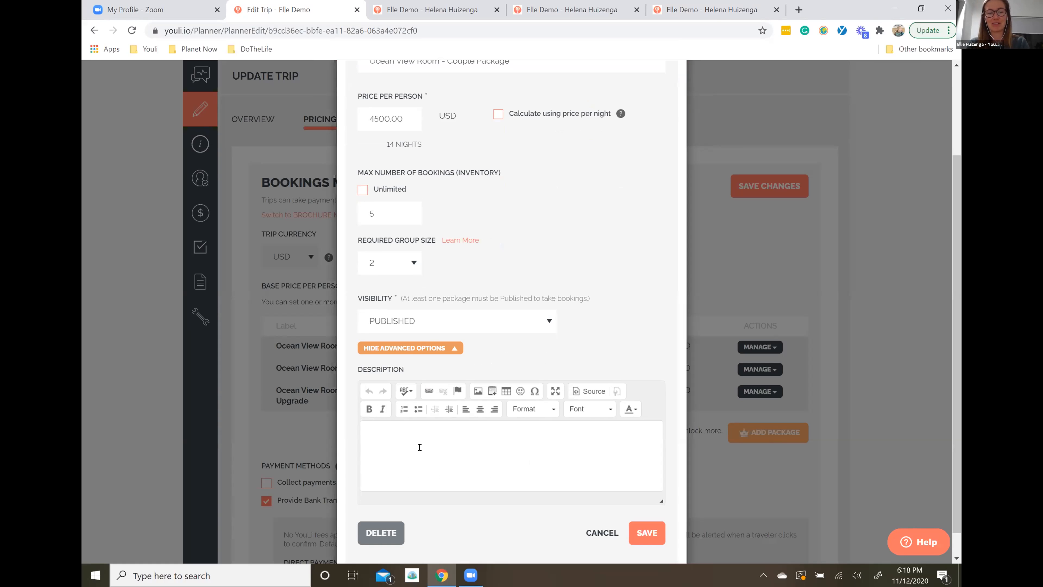
{"action": "left_click", "coordinate": [433, 443]}
{"action": "type", "text": "Here is my description"}
{"action": "left_click", "coordinate": [647, 533]}
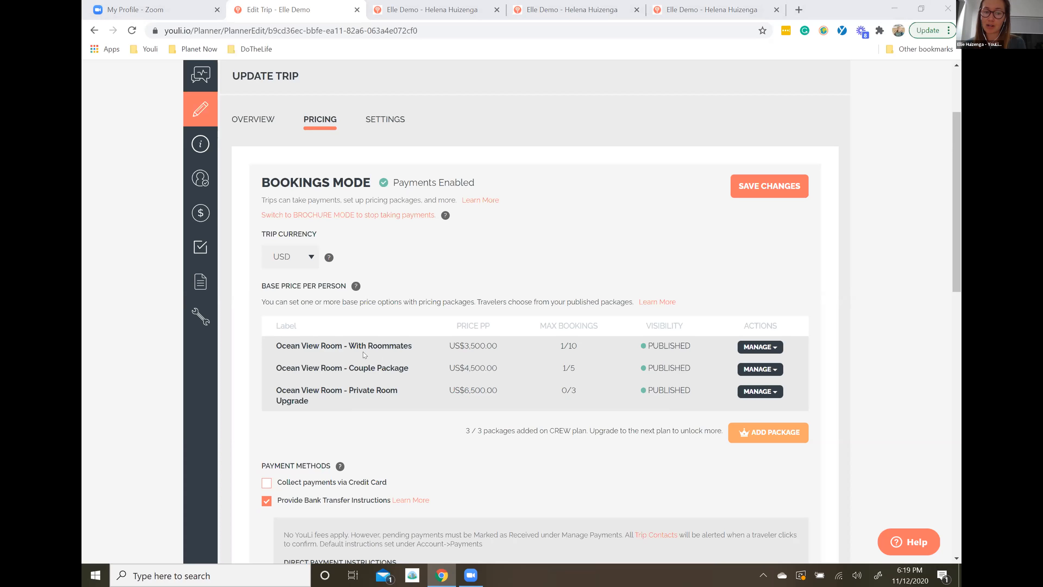
{"action": "left_click_drag", "start_coordinate": [380, 342], "coordinate": [349, 344]}
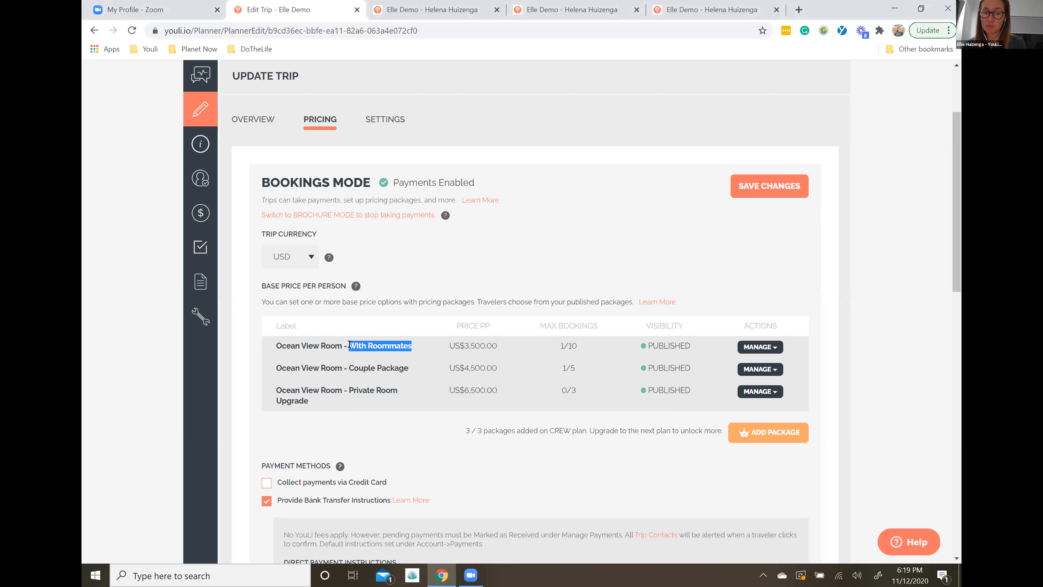
{"action": "left_click", "coordinate": [479, 391]}
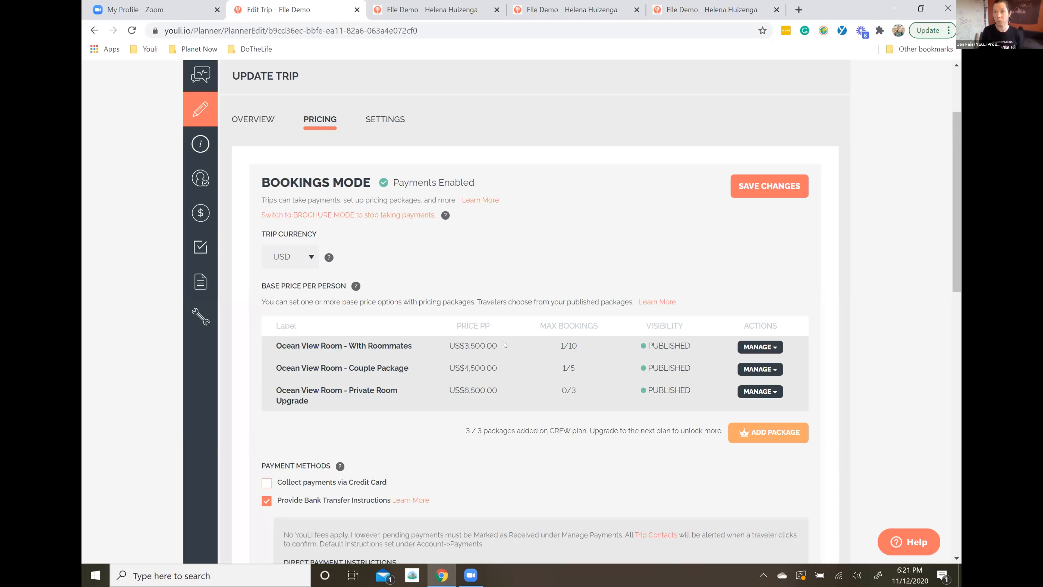
{"action": "left_click_drag", "start_coordinate": [505, 367], "coordinate": [348, 368]}
{"action": "left_click", "coordinate": [414, 375]}
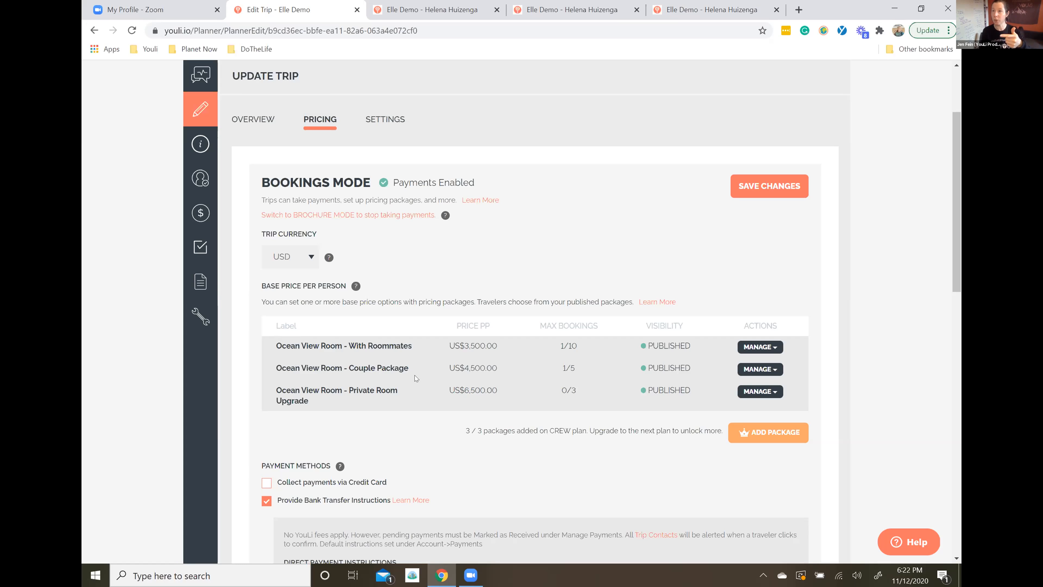
Reopen the couple package, view the choices for its required group size, and close it without changes.
{"action": "right_click", "coordinate": [746, 367]}
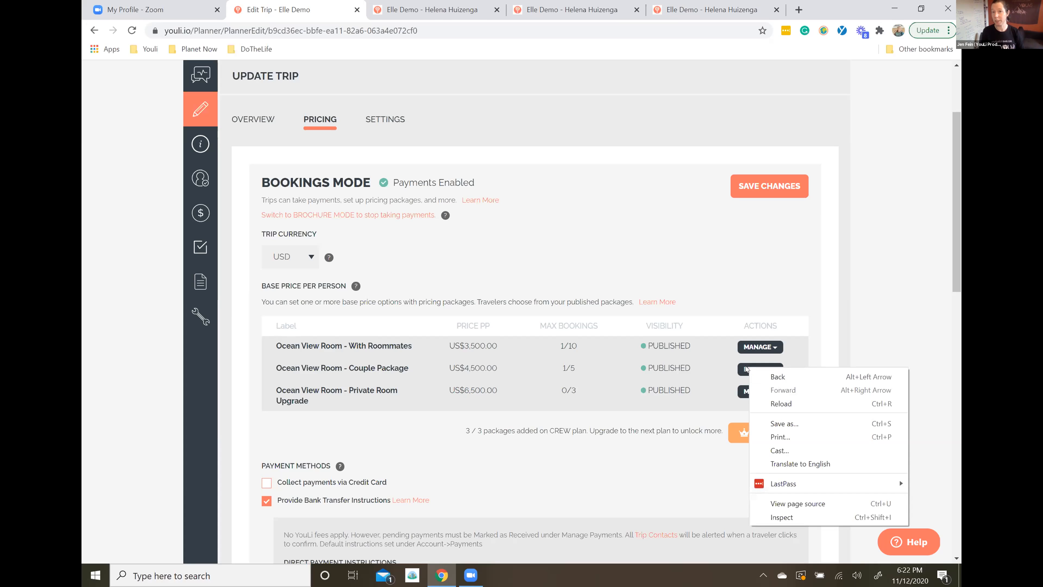
{"action": "left_click", "coordinate": [745, 368]}
{"action": "left_click", "coordinate": [723, 388]}
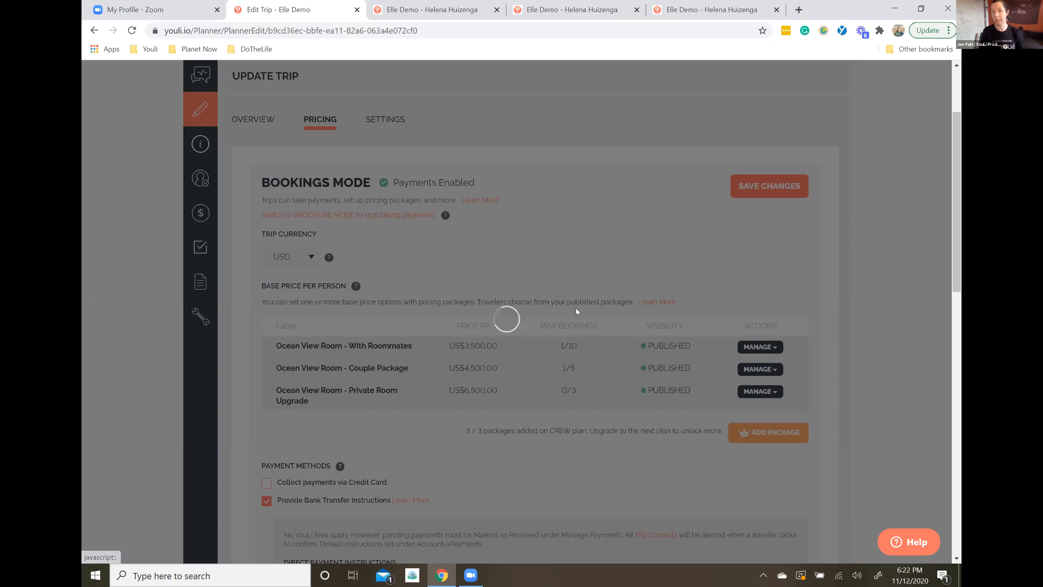
{"action": "left_click", "coordinate": [417, 374]}
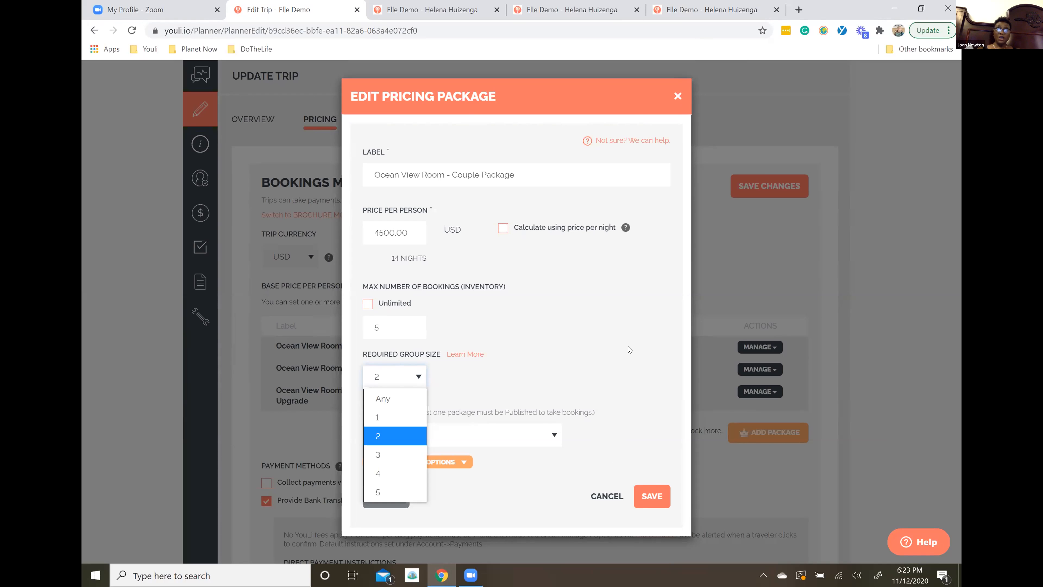
{"action": "left_click", "coordinate": [677, 96]}
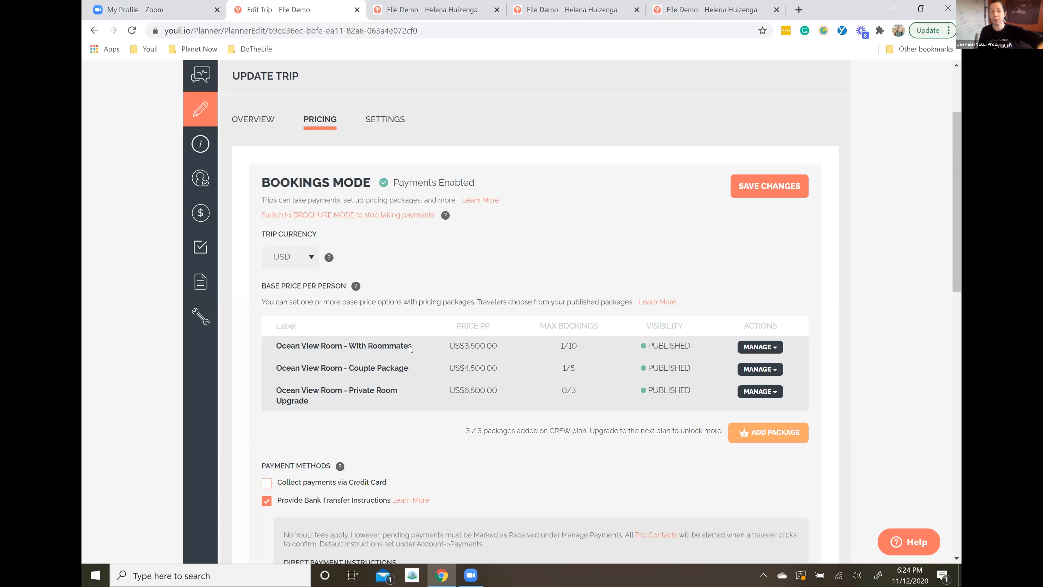
Rename the "Ocean View Room - With Roommates" package to "Ocean View Room - Twin Share" and save it.
{"action": "left_click_drag", "start_coordinate": [413, 345], "coordinate": [270, 351]}
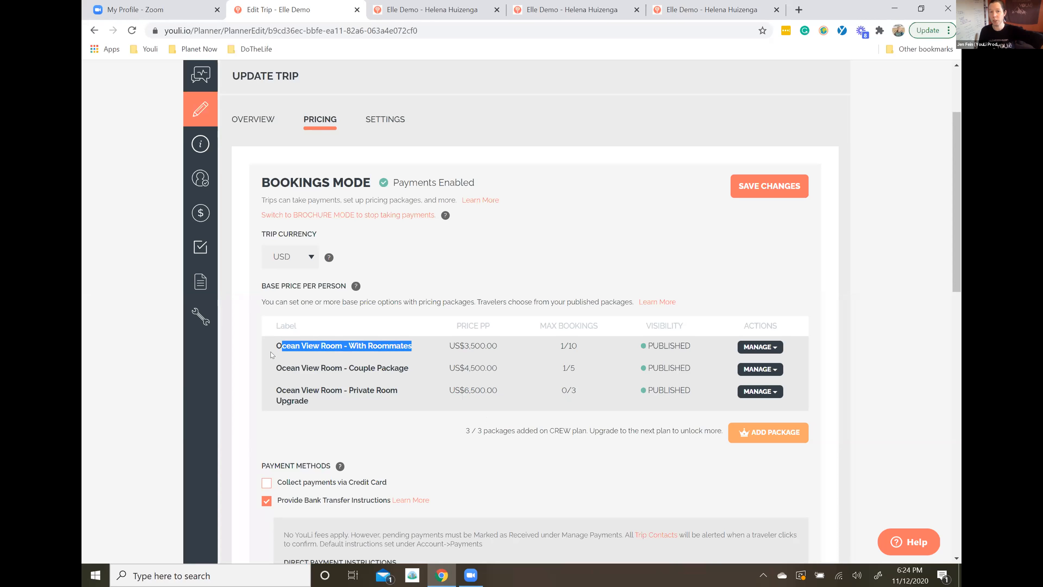
{"action": "left_click", "coordinate": [271, 351]}
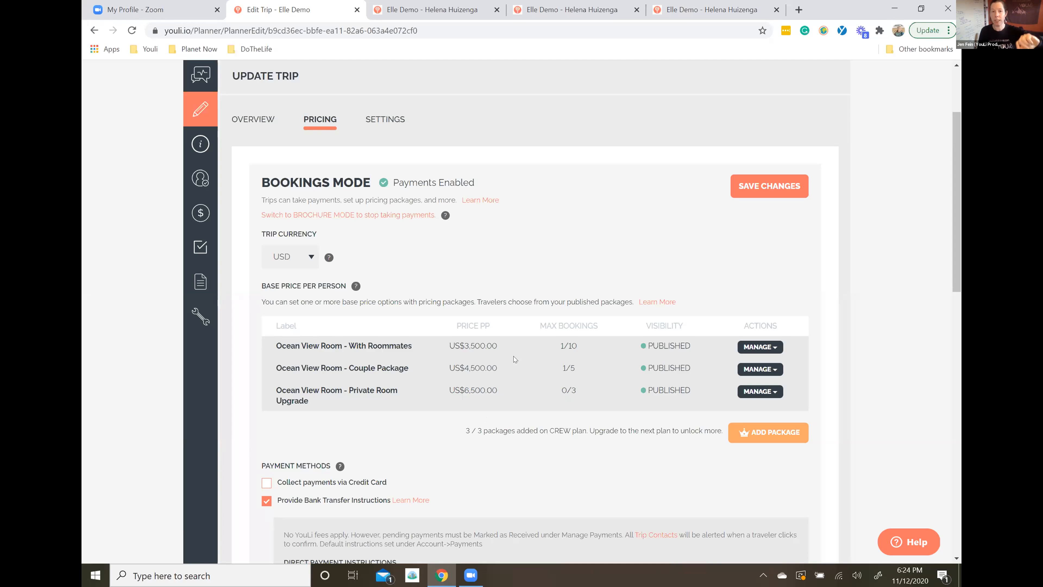
{"action": "left_click", "coordinate": [756, 349]}
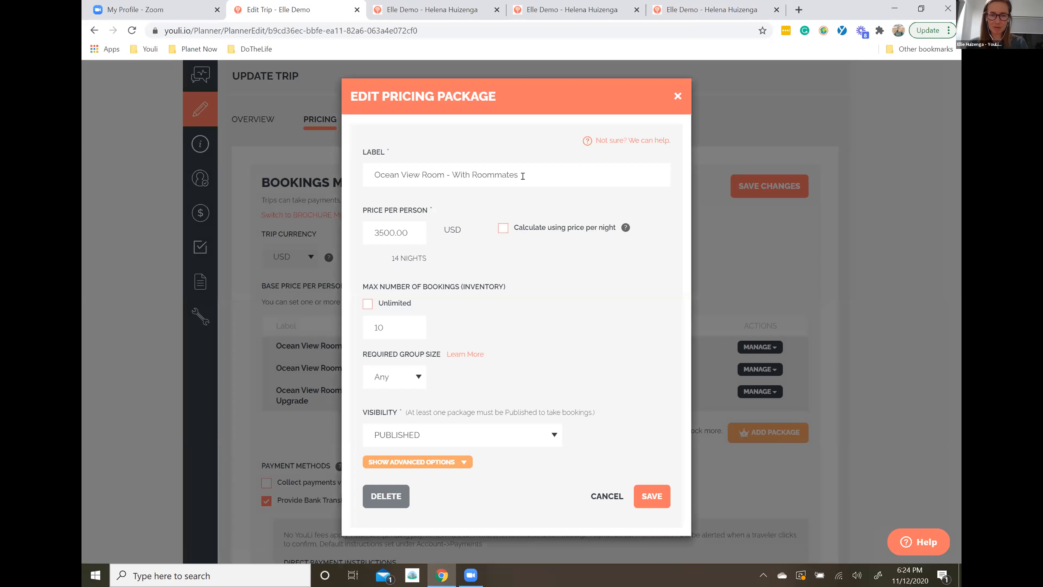
{"action": "left_click_drag", "start_coordinate": [523, 176], "coordinate": [450, 177]}
{"action": "type", "text": "Twin Share"}
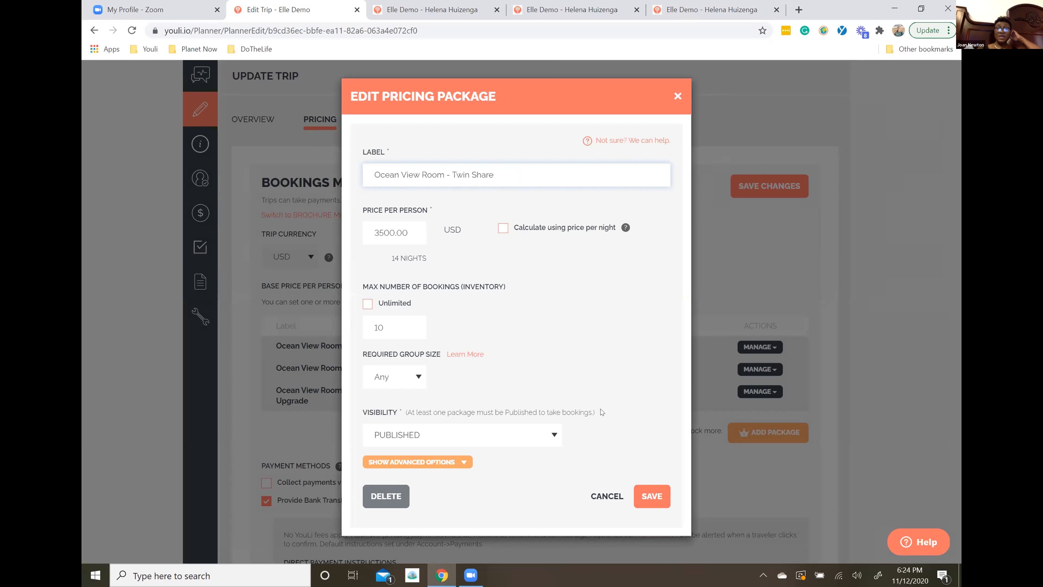
{"action": "left_click", "coordinate": [653, 496]}
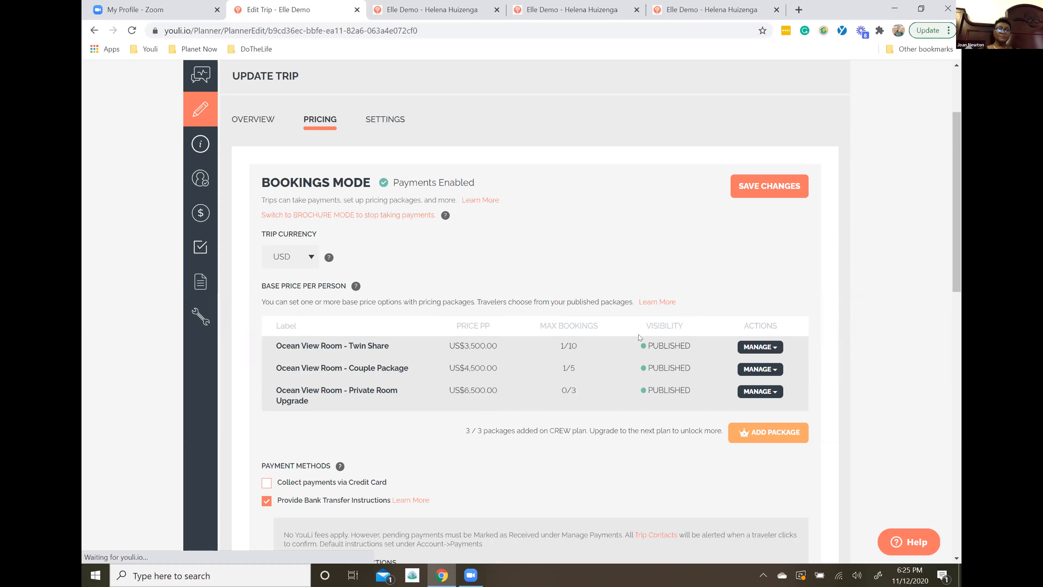
Change the label of the first pricing package to "Ocean View Room - Double Occupancy" and save it.
{"action": "left_click", "coordinate": [754, 348]}
{"action": "left_click", "coordinate": [714, 363]}
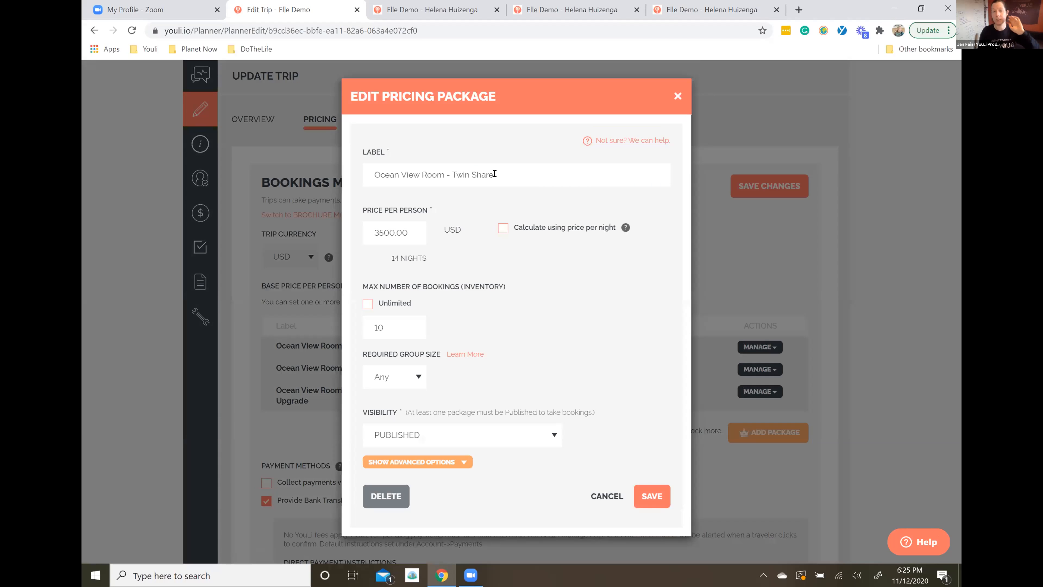
{"action": "left_click_drag", "start_coordinate": [494, 174], "coordinate": [452, 174]}
{"action": "type", "text": "Double Occupancy"}
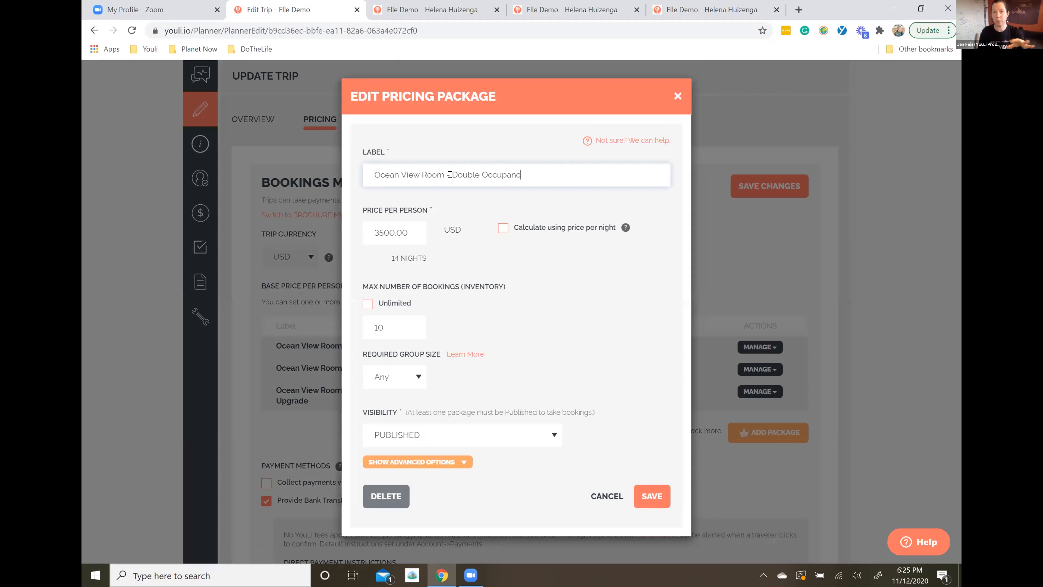
{"action": "left_click", "coordinate": [652, 496]}
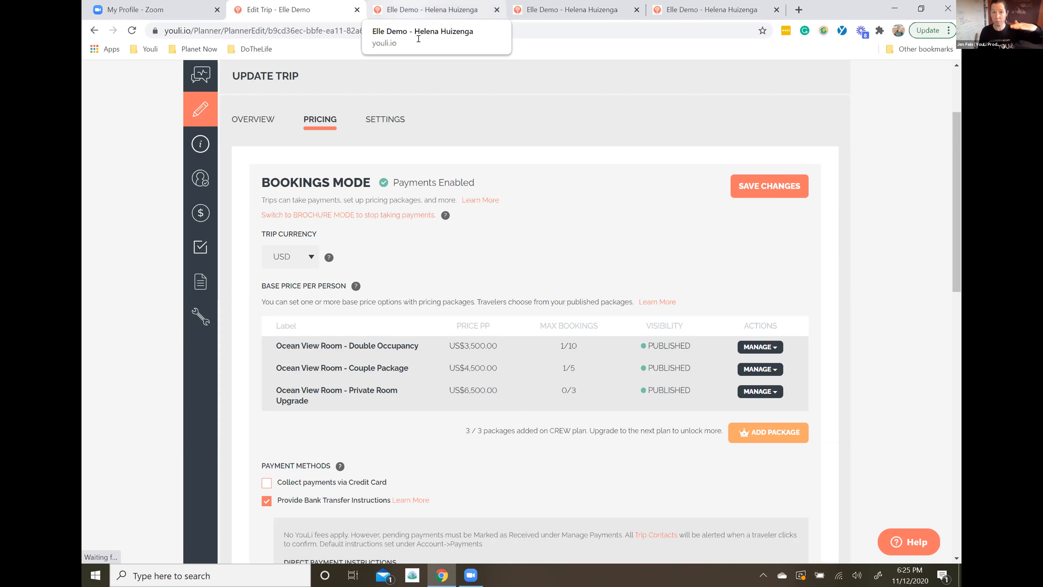
Switch to the registered traveler preview of the trip and view the room packages offered for selection.
{"action": "left_click", "coordinate": [417, 10]}
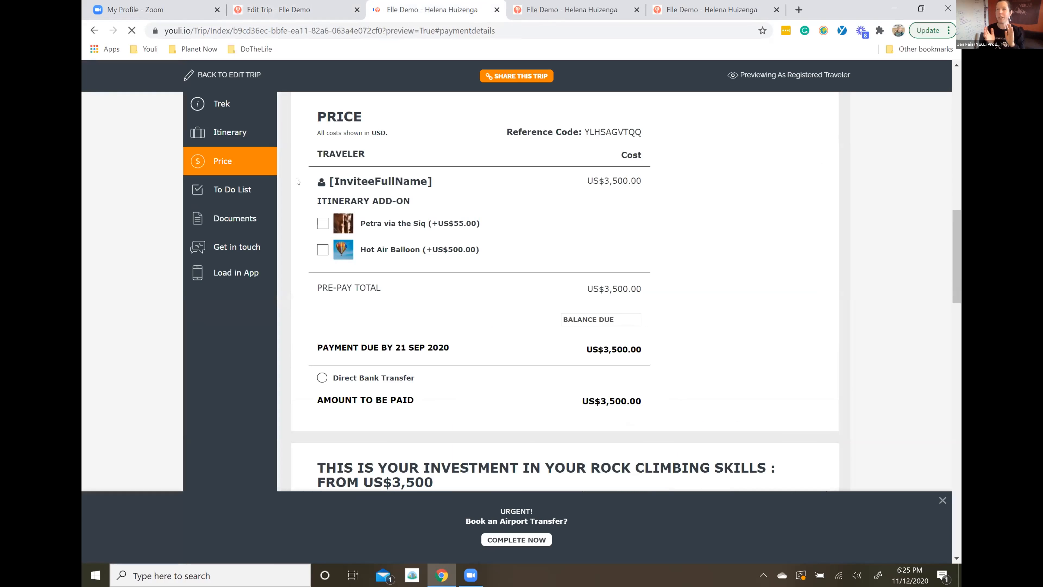
{"action": "scroll", "coordinate": [297, 180], "scroll_direction": "up", "scroll_amount": 5}
{"action": "left_click", "coordinate": [569, 292]}
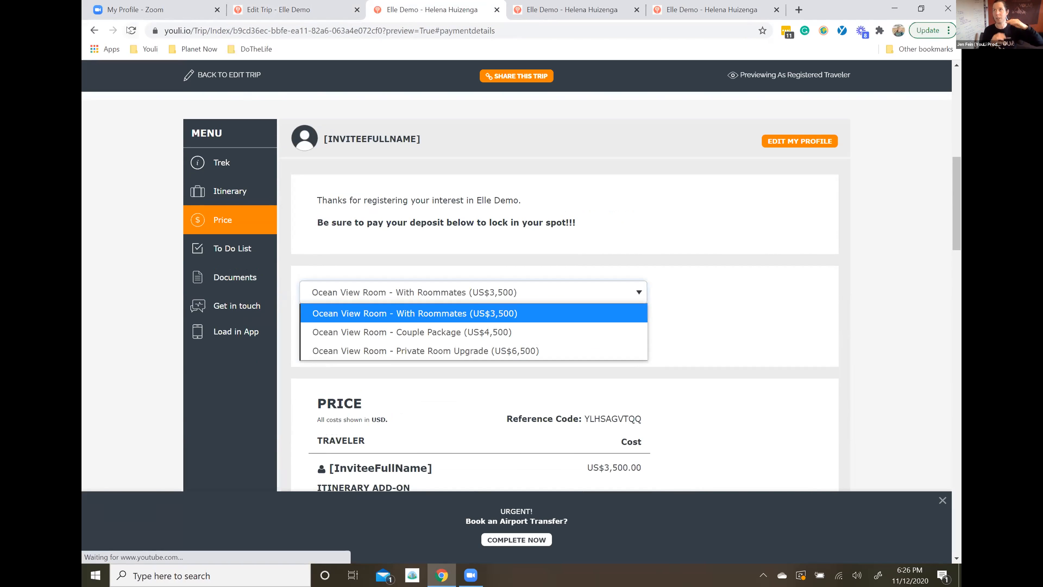
Close the package list and reload the registered traveler preview to load the edited package names.
{"action": "left_click", "coordinate": [280, 111]}
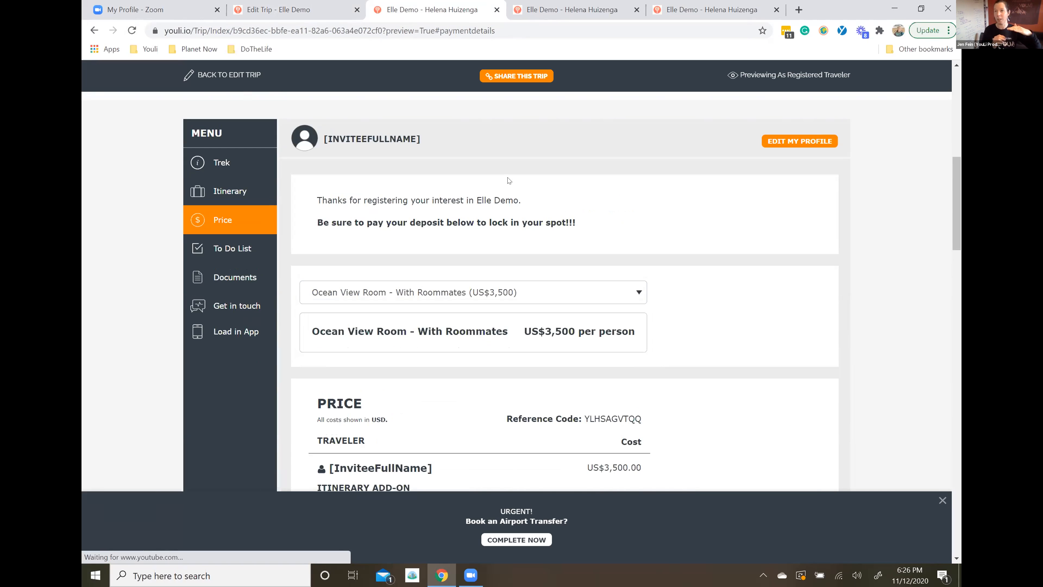
{"action": "left_click", "coordinate": [132, 36]}
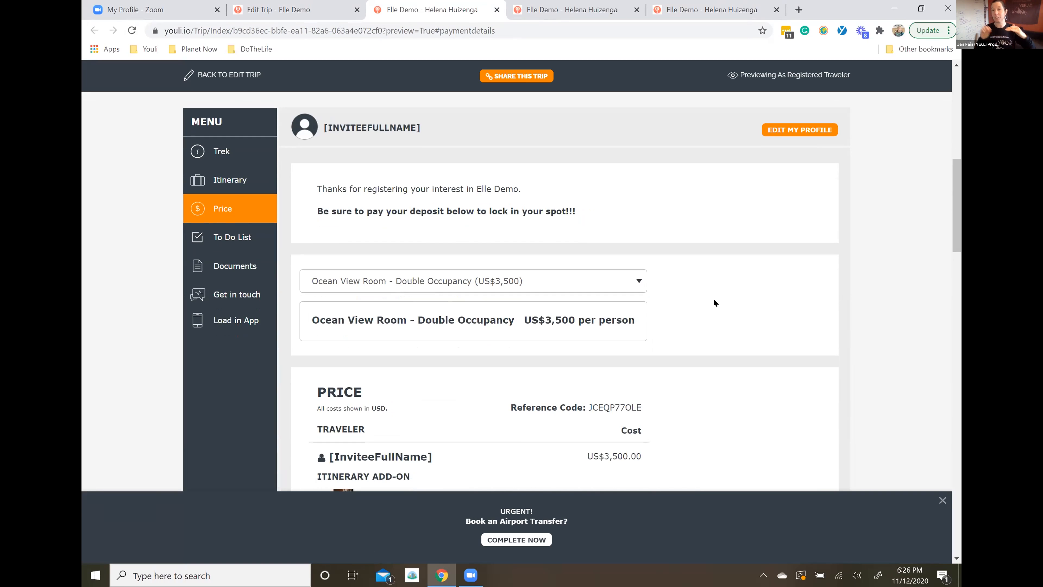
Choose "Ocean View Room - Couple Package" as the room package in the preview to view its details.
{"action": "scroll", "coordinate": [714, 300], "scroll_direction": "down", "scroll_amount": 3}
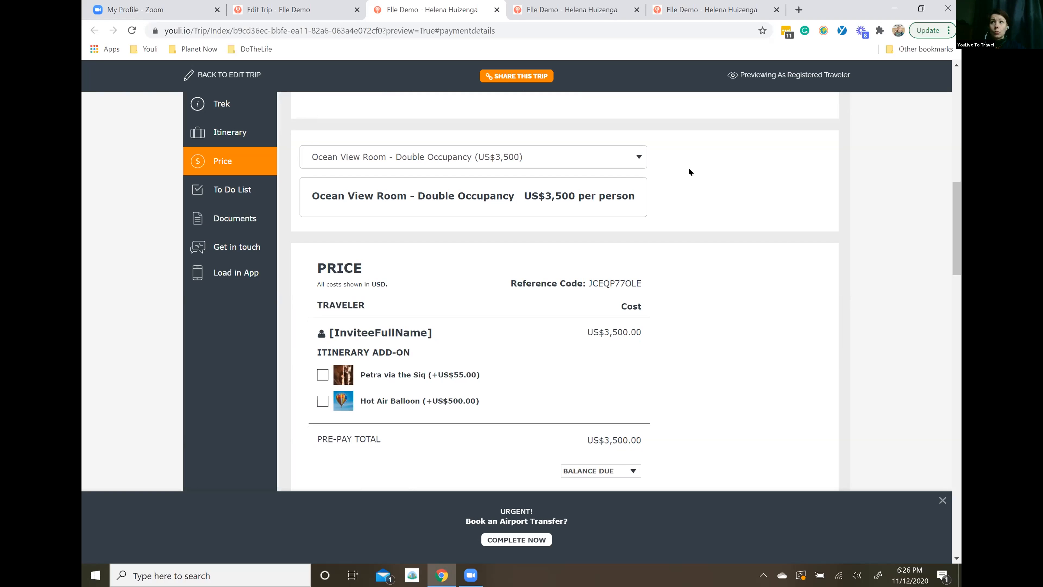
{"action": "left_click", "coordinate": [639, 157]}
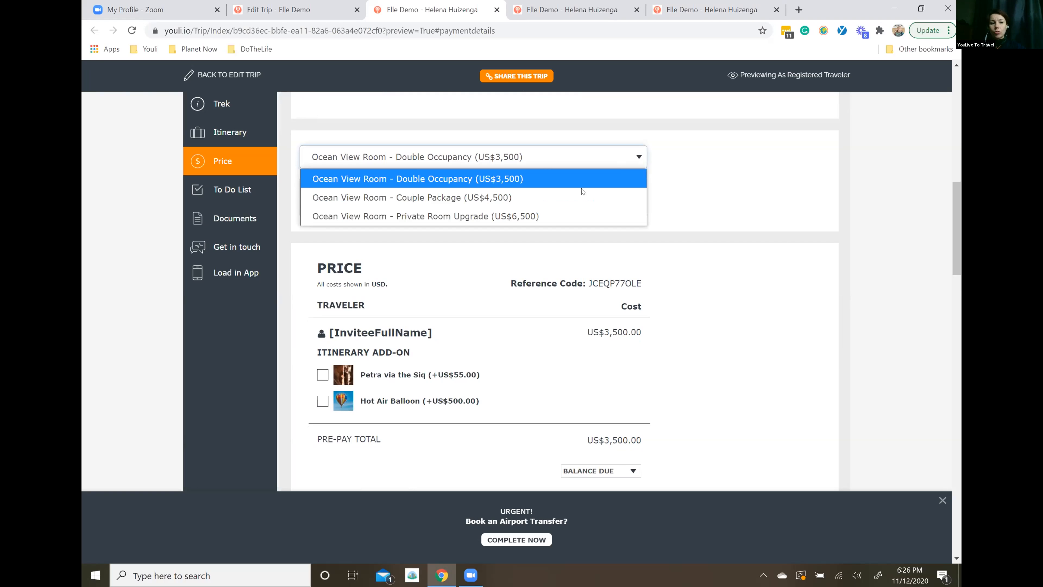
{"action": "left_click", "coordinate": [566, 198]}
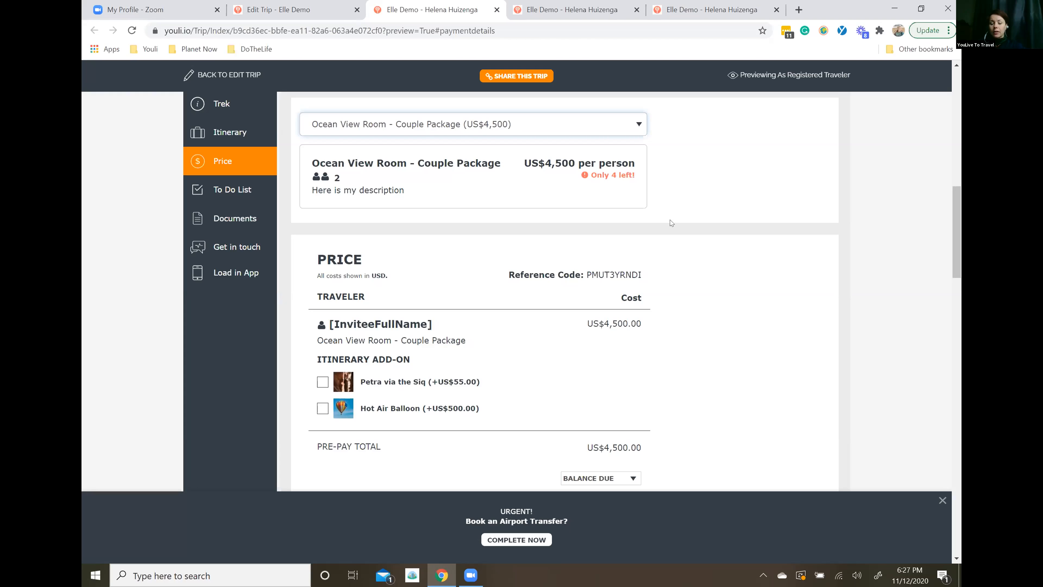
Switch the previewed package to "Ocean View Room - Private Room Upgrade" and examine its limited-availability notice.
{"action": "left_click", "coordinate": [639, 124]}
{"action": "left_click", "coordinate": [581, 184]}
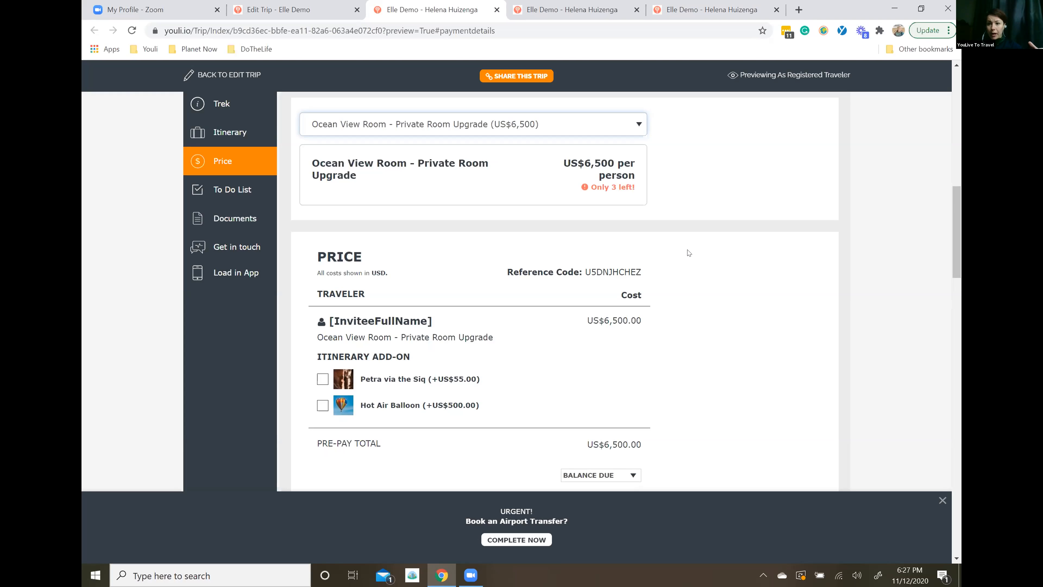
{"action": "scroll", "coordinate": [689, 253], "scroll_direction": "down", "scroll_amount": 1}
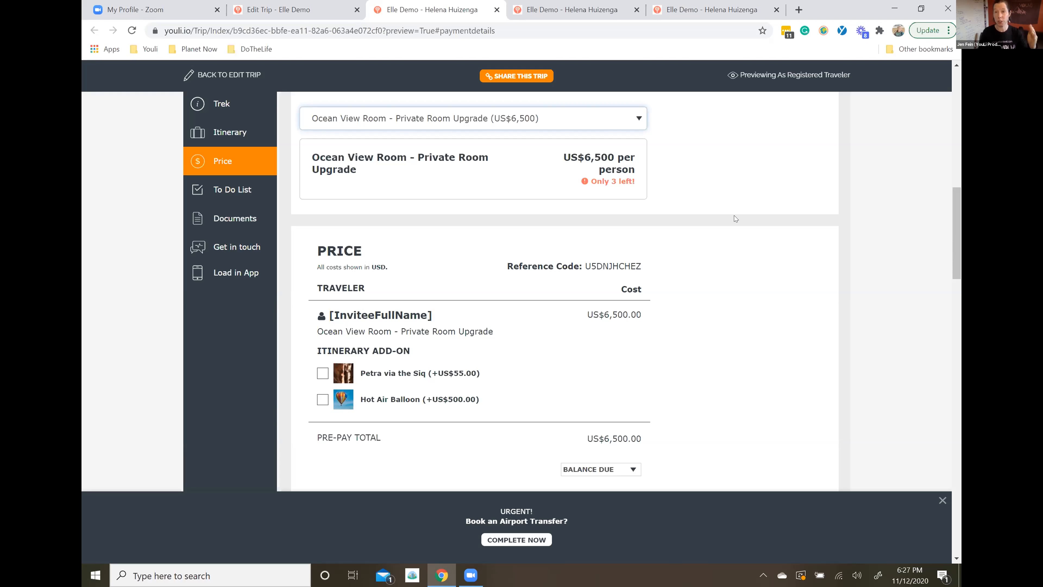
{"action": "left_click_drag", "start_coordinate": [590, 181], "coordinate": [637, 182]}
{"action": "left_click", "coordinate": [683, 193]}
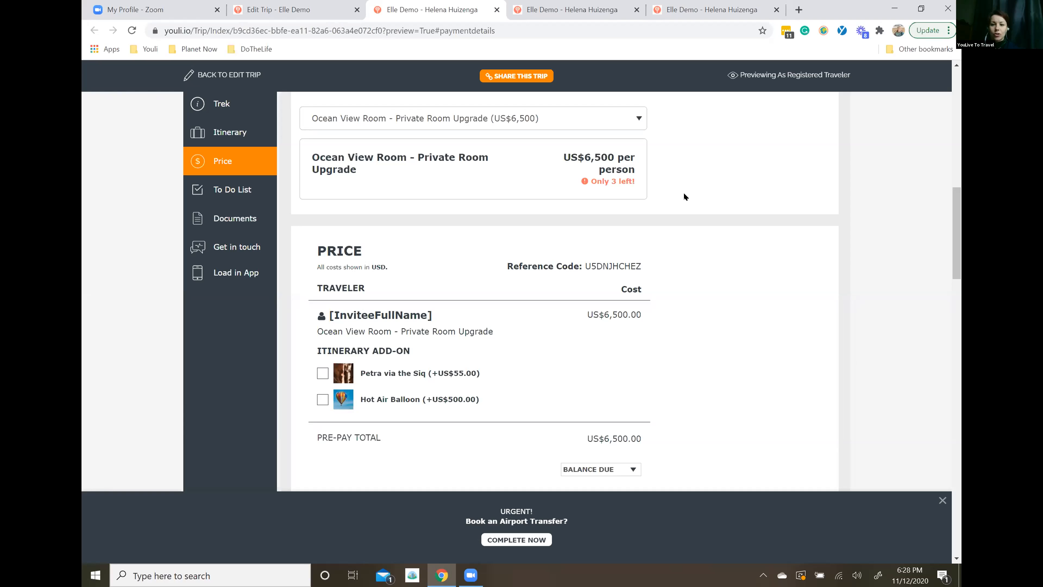
Preview "Ocean View Room - Double Occupancy", switch to "Ocean View Room - Couple Package", and review the price and payment breakdown.
{"action": "left_click", "coordinate": [620, 122]}
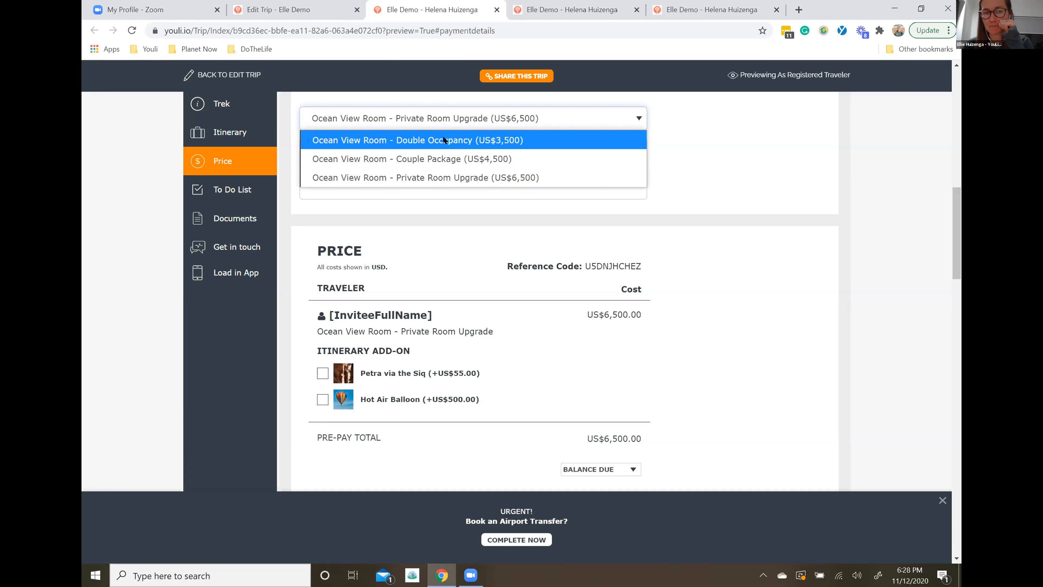
{"action": "left_click", "coordinate": [471, 133]}
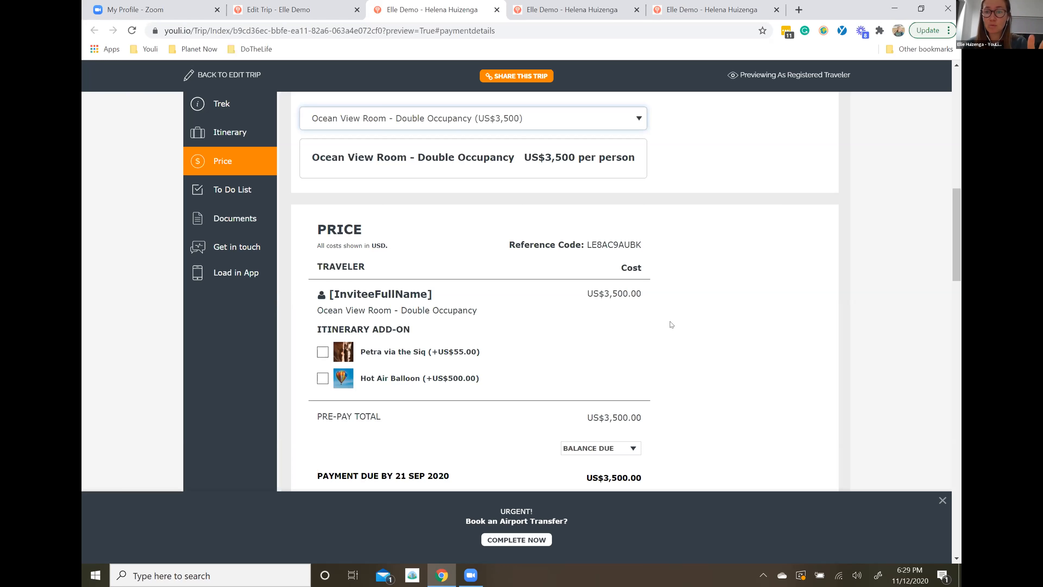
{"action": "scroll", "coordinate": [668, 325], "scroll_direction": "up", "scroll_amount": 1}
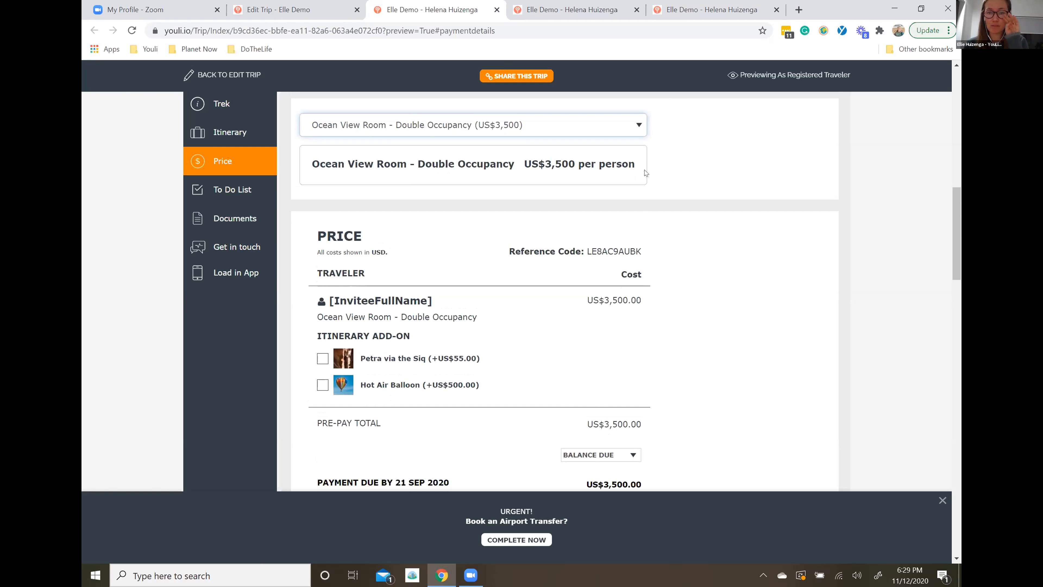
{"action": "left_click", "coordinate": [639, 129]}
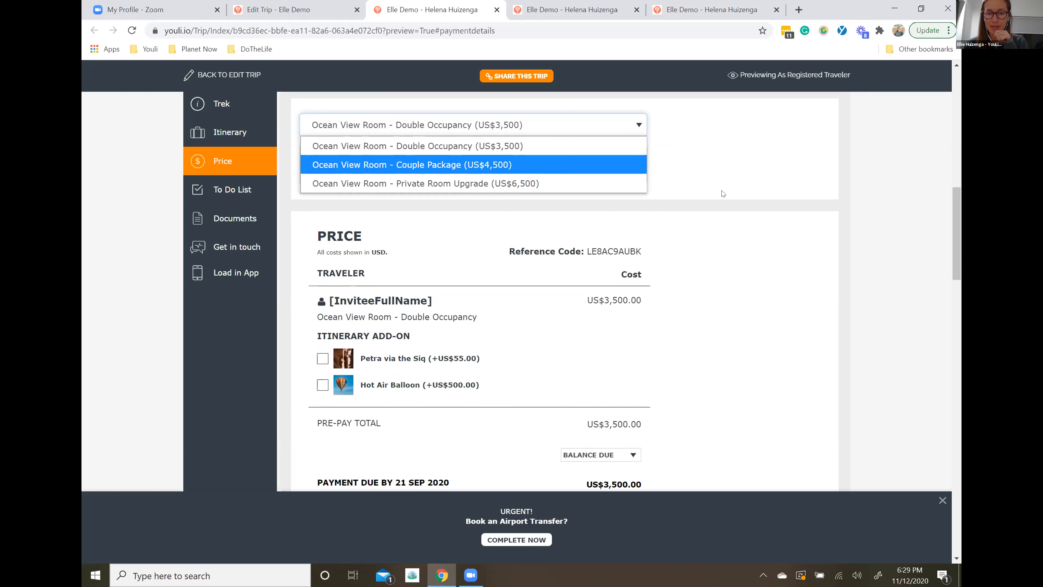
{"action": "key", "text": "Return"}
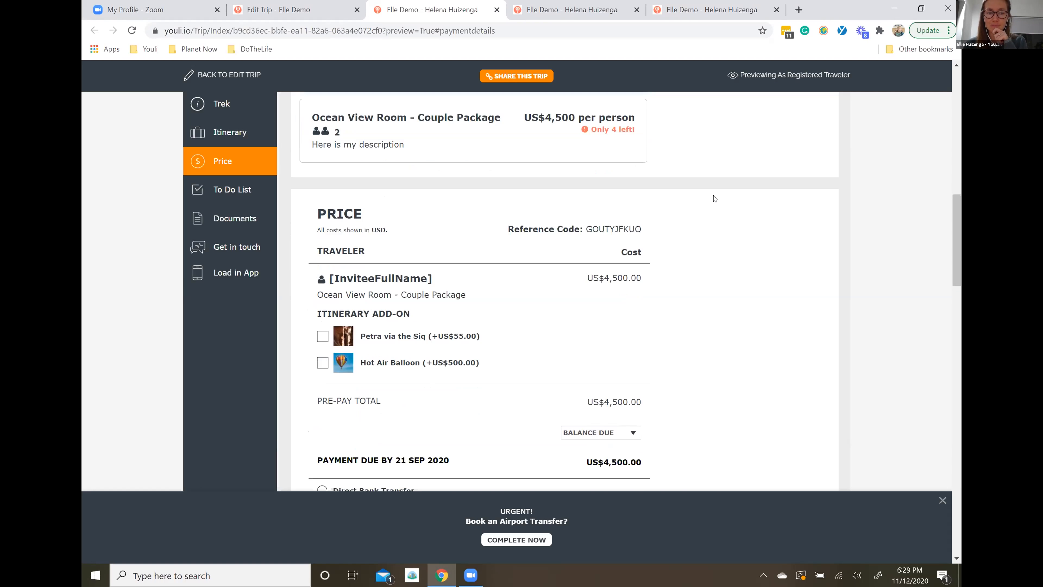
{"action": "scroll", "coordinate": [715, 198], "scroll_direction": "down", "scroll_amount": 4}
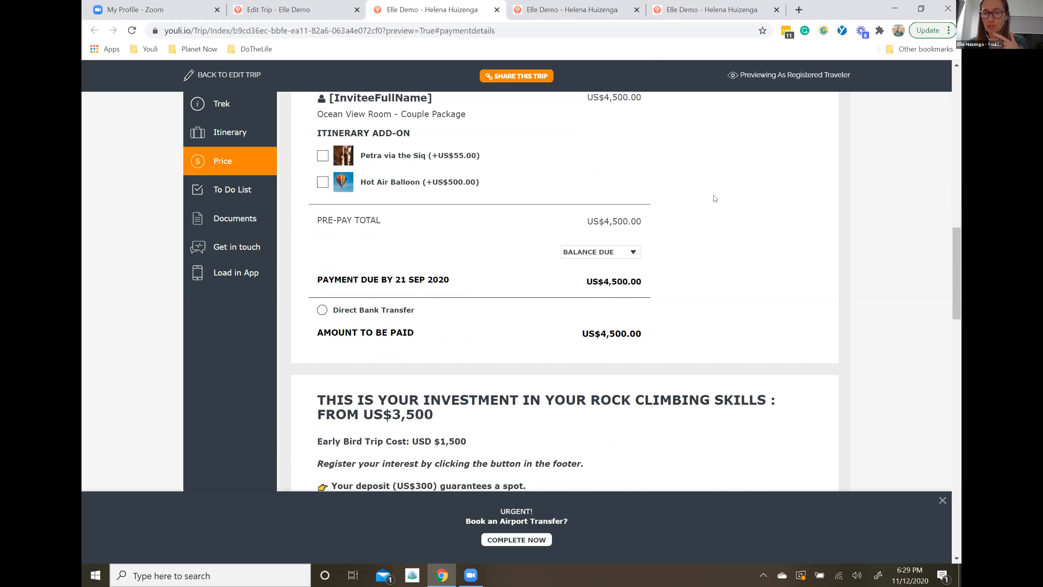
{"action": "scroll", "coordinate": [714, 198], "scroll_direction": "up", "scroll_amount": 5}
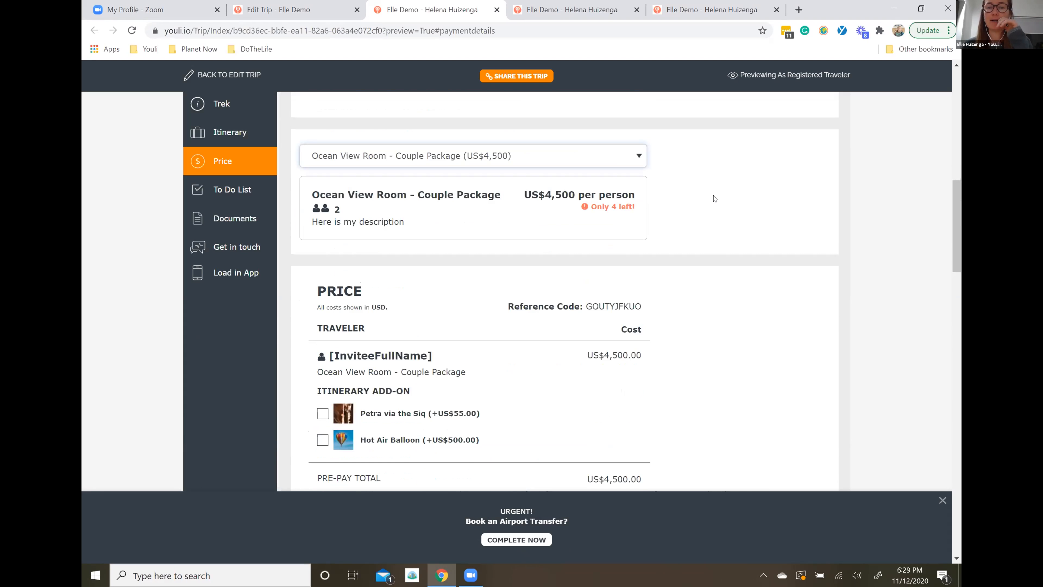
Open the trip page viewed as the booked traveler and examine the booked package, add-ons and payments.
{"action": "left_click", "coordinate": [553, 19]}
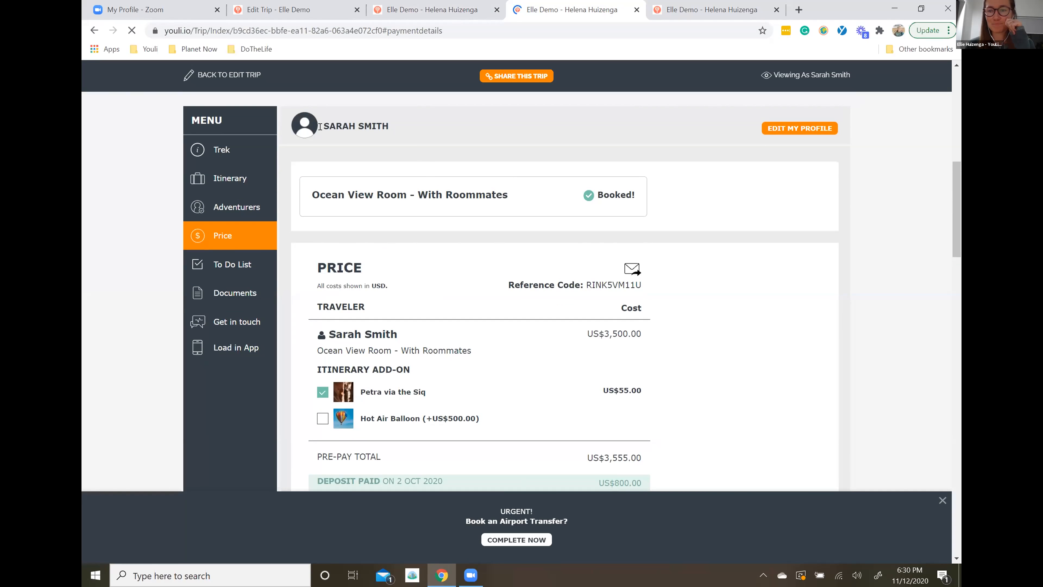
{"action": "scroll", "coordinate": [510, 170], "scroll_direction": "down", "scroll_amount": 1}
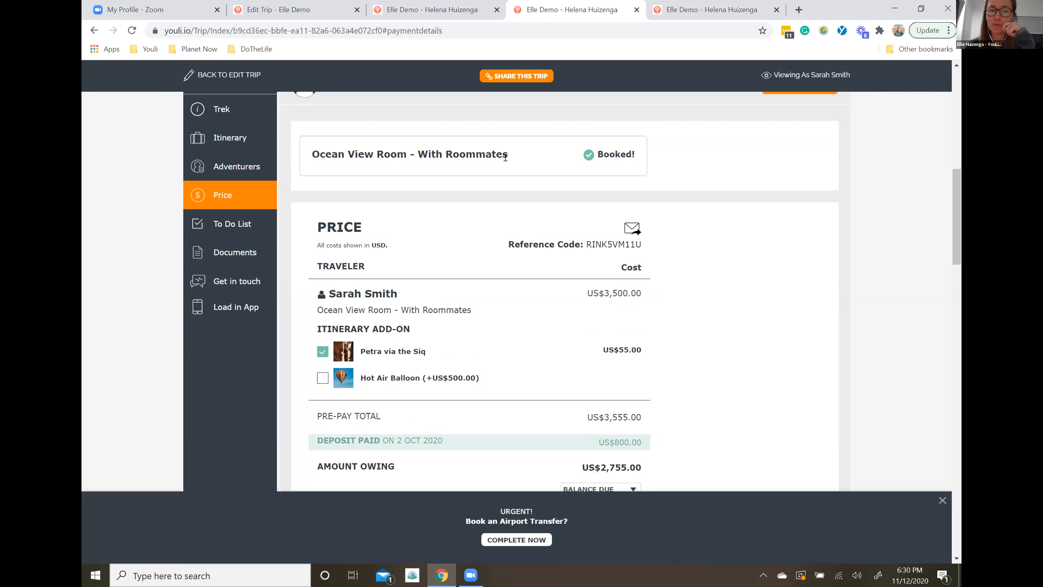
{"action": "scroll", "coordinate": [510, 165], "scroll_direction": "down", "scroll_amount": 1}
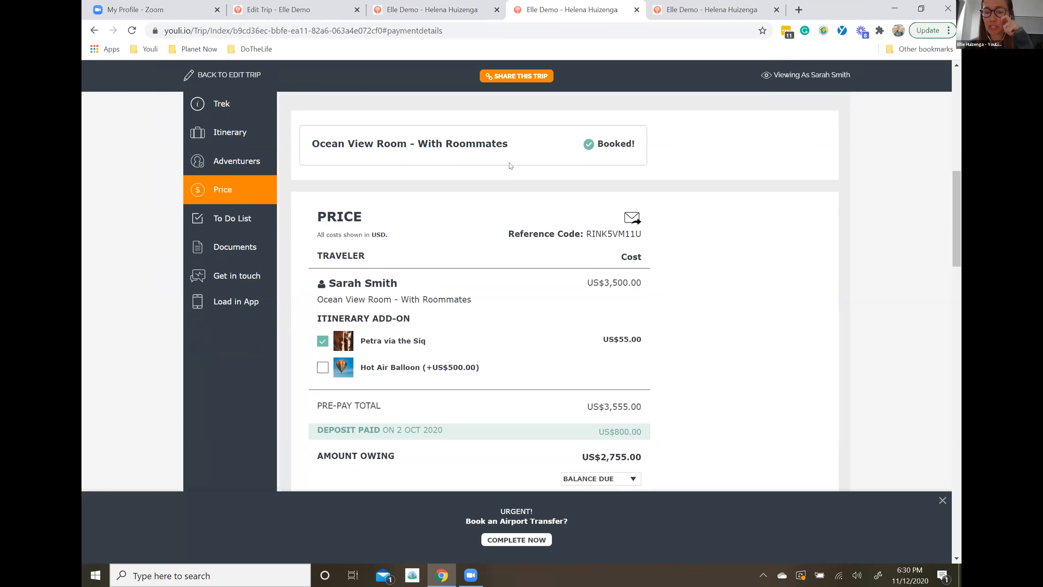
{"action": "scroll", "coordinate": [510, 166], "scroll_direction": "up", "scroll_amount": 2}
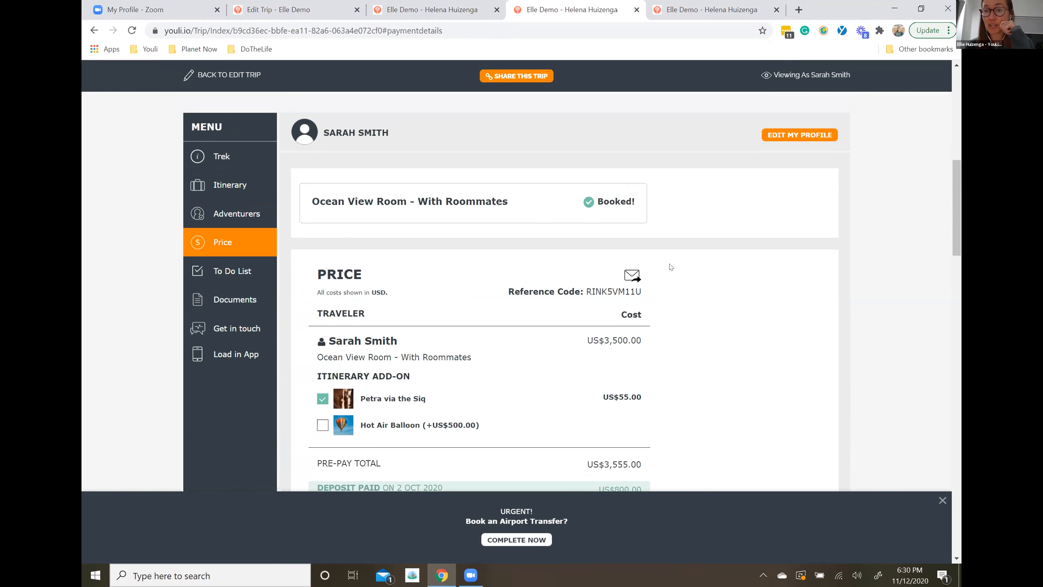
Return to the trip's pricing, open the Double Occupancy package, view its visibility choices, and close it without changes.
{"action": "left_click", "coordinate": [305, 17]}
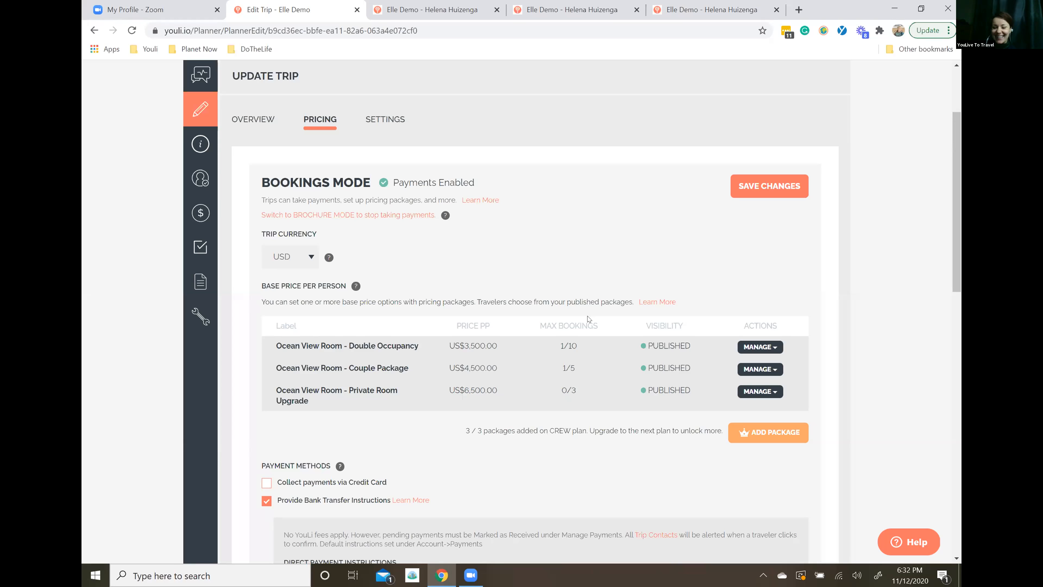
{"action": "left_click", "coordinate": [752, 347]}
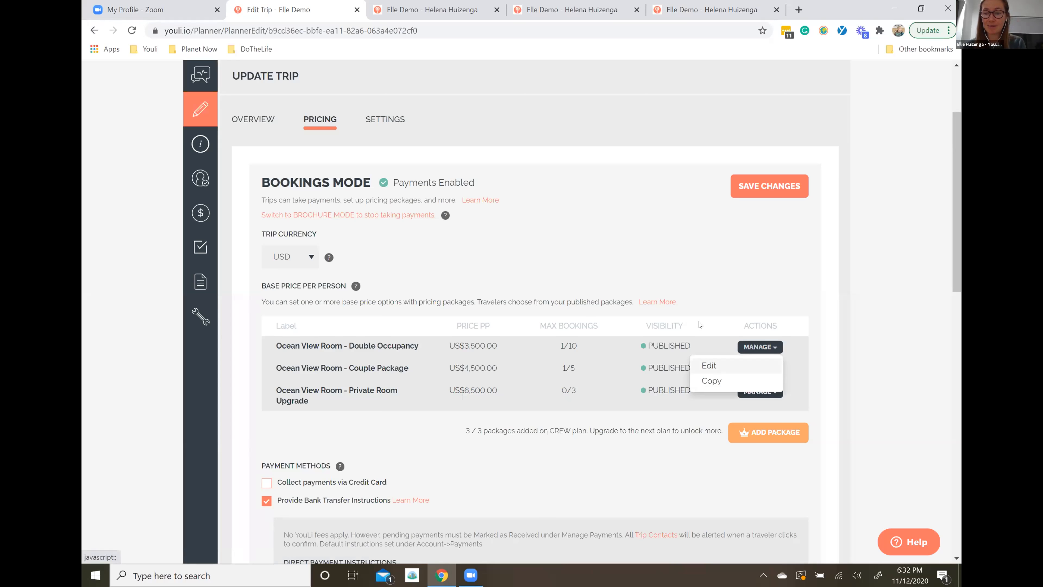
{"action": "left_click", "coordinate": [716, 367]}
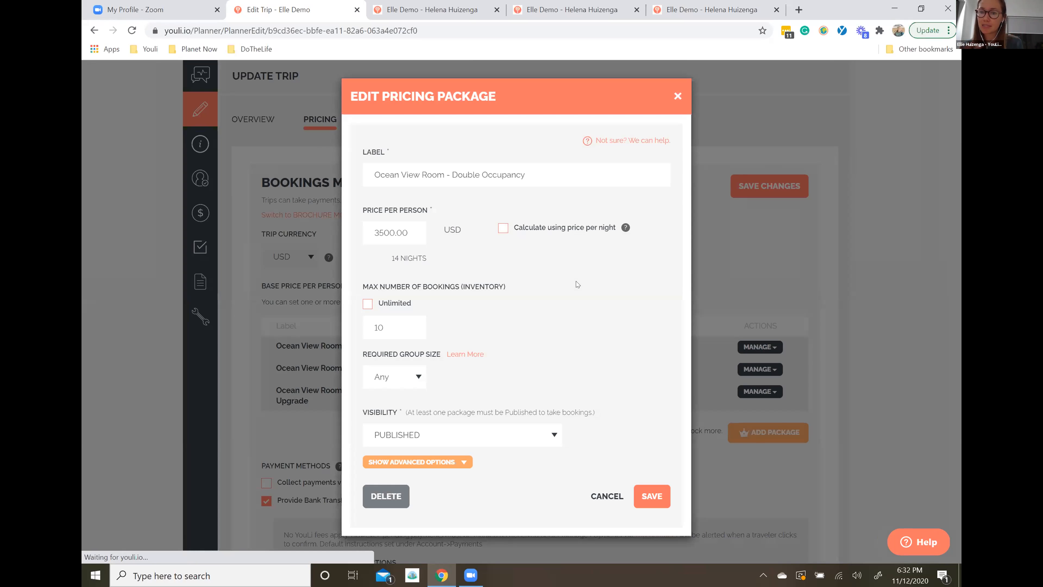
{"action": "left_click", "coordinate": [462, 435]}
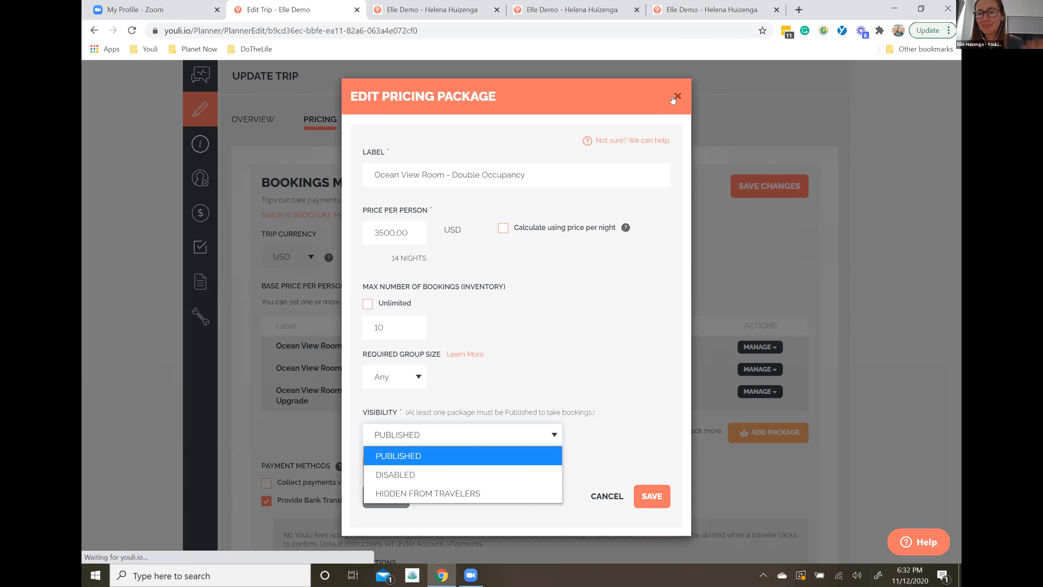
{"action": "left_click", "coordinate": [677, 96]}
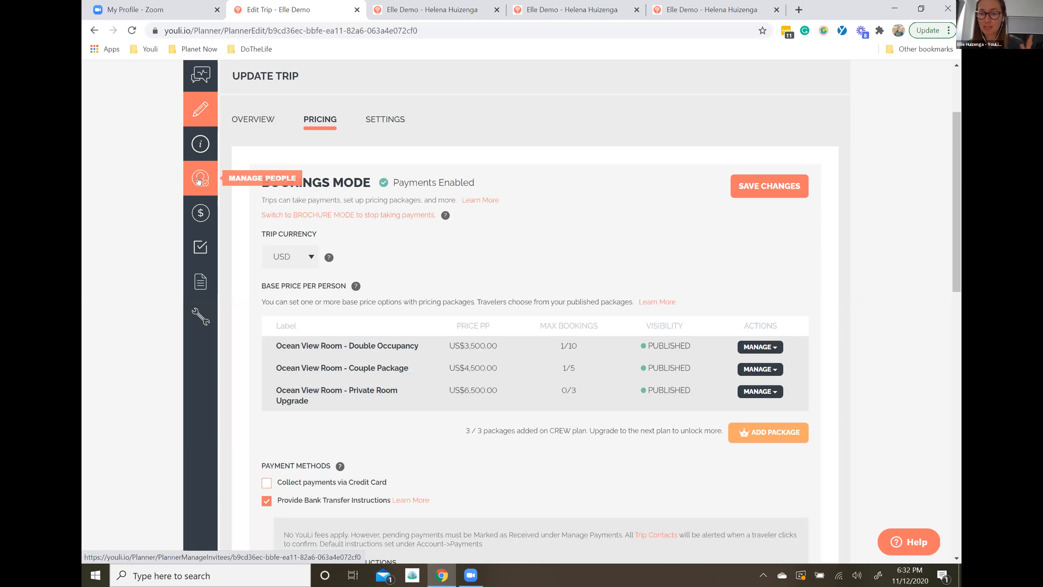
Open the first traveler's details in Manage People and view the package choices, keeping "Ocean View Room - Double Occupancy".
{"action": "left_click", "coordinate": [199, 180]}
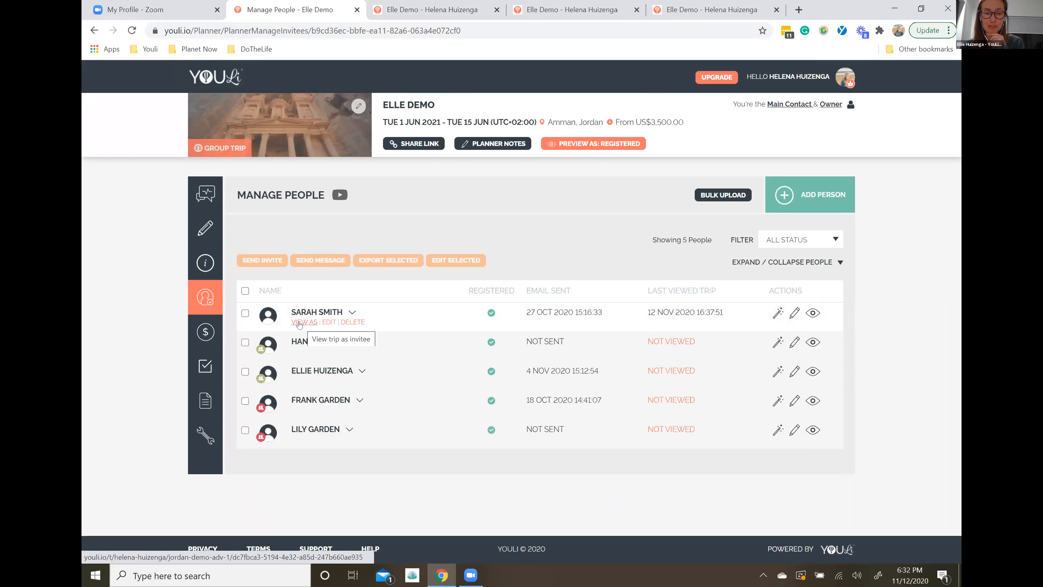
{"action": "left_click", "coordinate": [330, 323]}
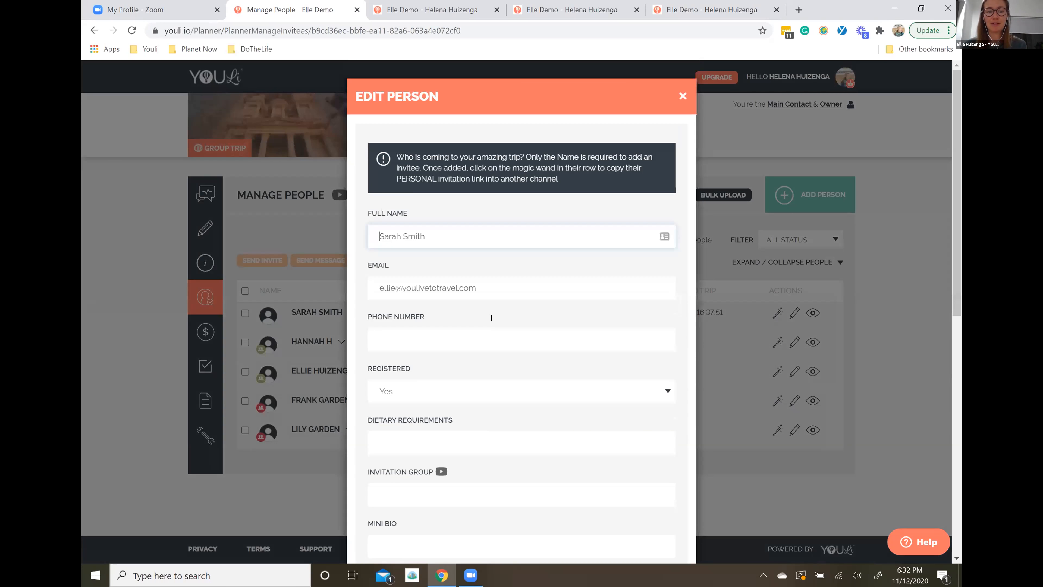
{"action": "scroll", "coordinate": [491, 320], "scroll_direction": "down", "scroll_amount": 2}
{"action": "scroll", "coordinate": [493, 331], "scroll_direction": "down", "scroll_amount": 5}
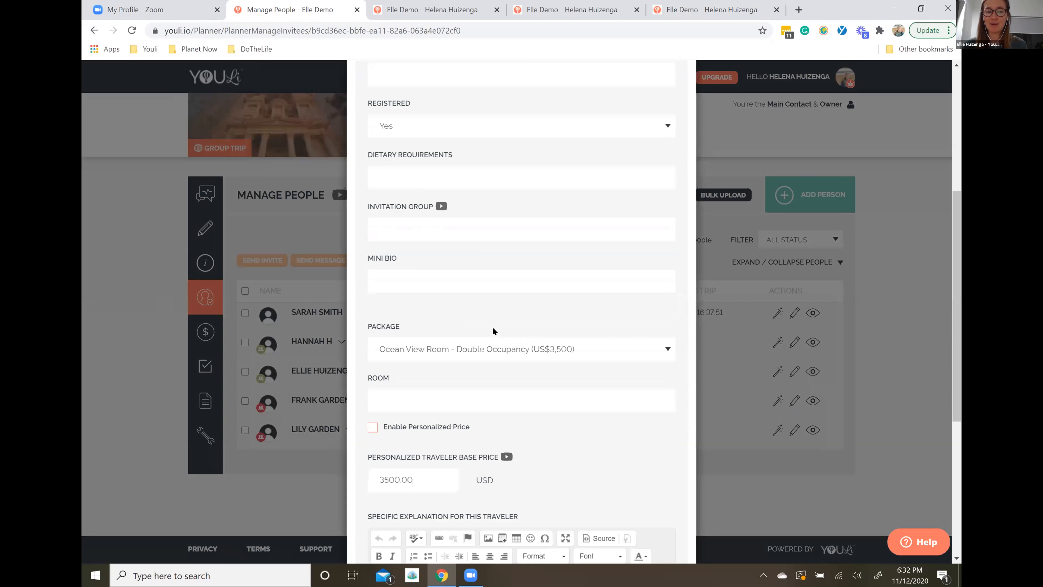
{"action": "left_click", "coordinate": [553, 314]}
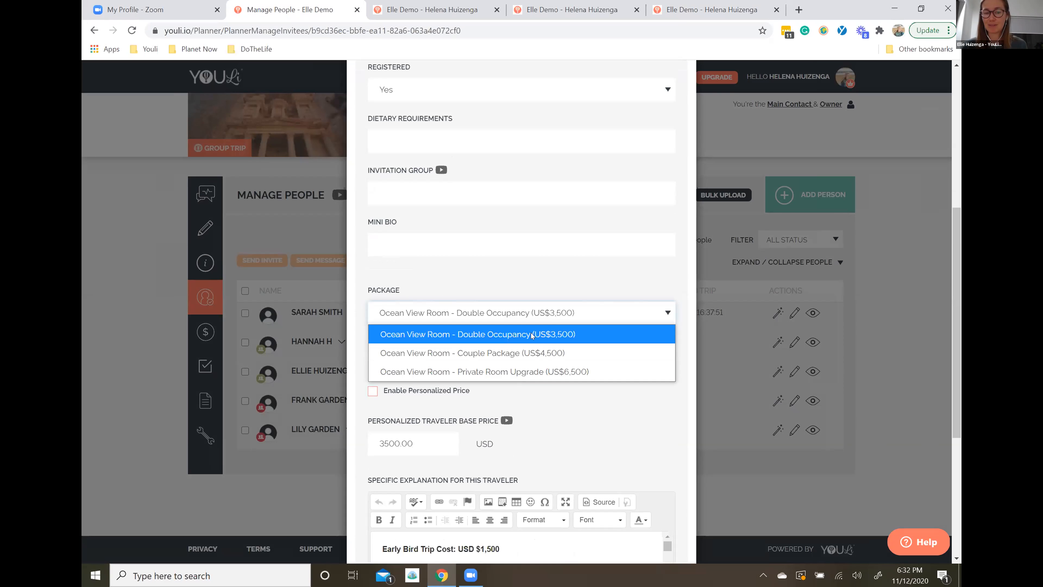
{"action": "left_click", "coordinate": [560, 394]}
{"action": "left_click_drag", "start_coordinate": [555, 385], "coordinate": [543, 354]}
{"action": "left_click", "coordinate": [538, 344]}
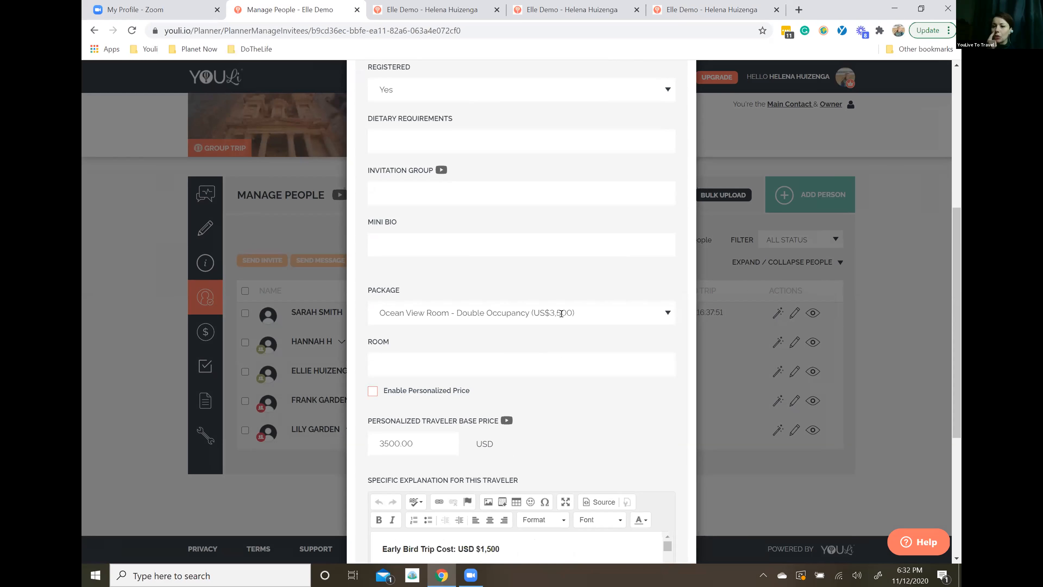
Review the traveler's personalized price and planner notes fields, view the package choices again, and close the details without changes.
{"action": "scroll", "coordinate": [561, 313], "scroll_direction": "down", "scroll_amount": 5}
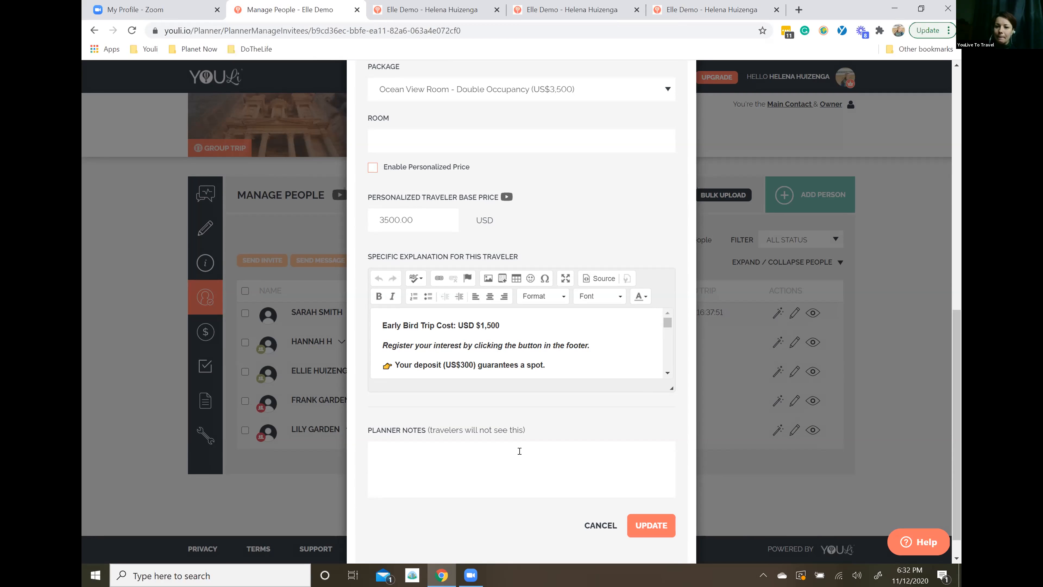
{"action": "scroll", "coordinate": [529, 444], "scroll_direction": "up", "scroll_amount": 2}
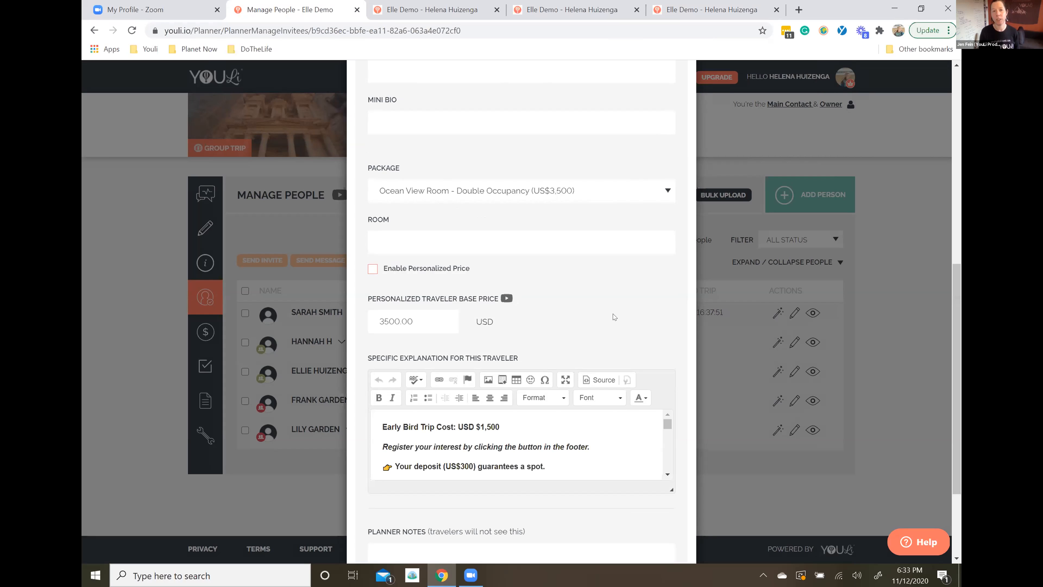
{"action": "scroll", "coordinate": [613, 314], "scroll_direction": "up", "scroll_amount": 1}
{"action": "left_click", "coordinate": [664, 216]}
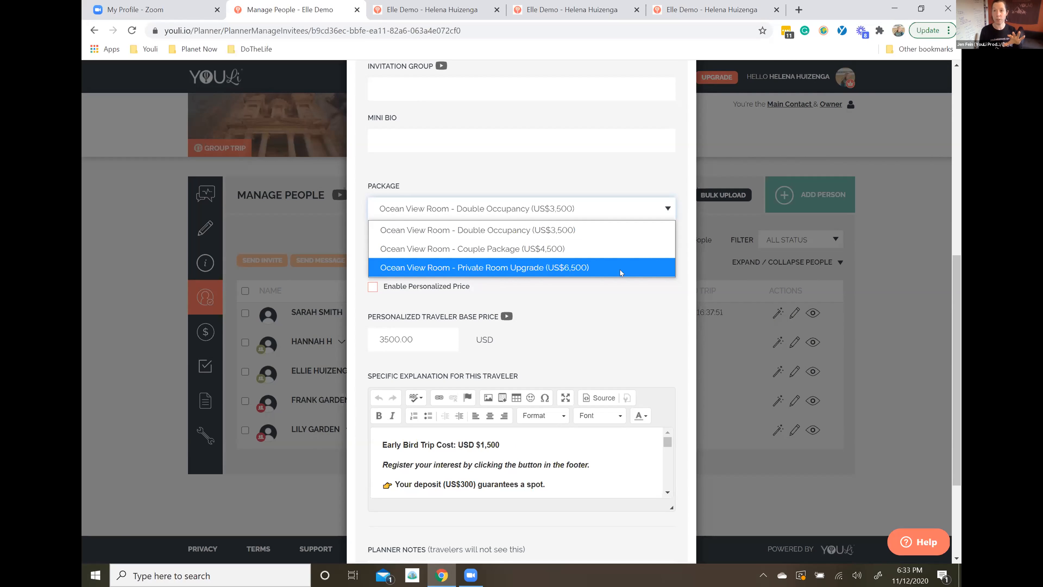
{"action": "scroll", "coordinate": [629, 299], "scroll_direction": "up", "scroll_amount": 5}
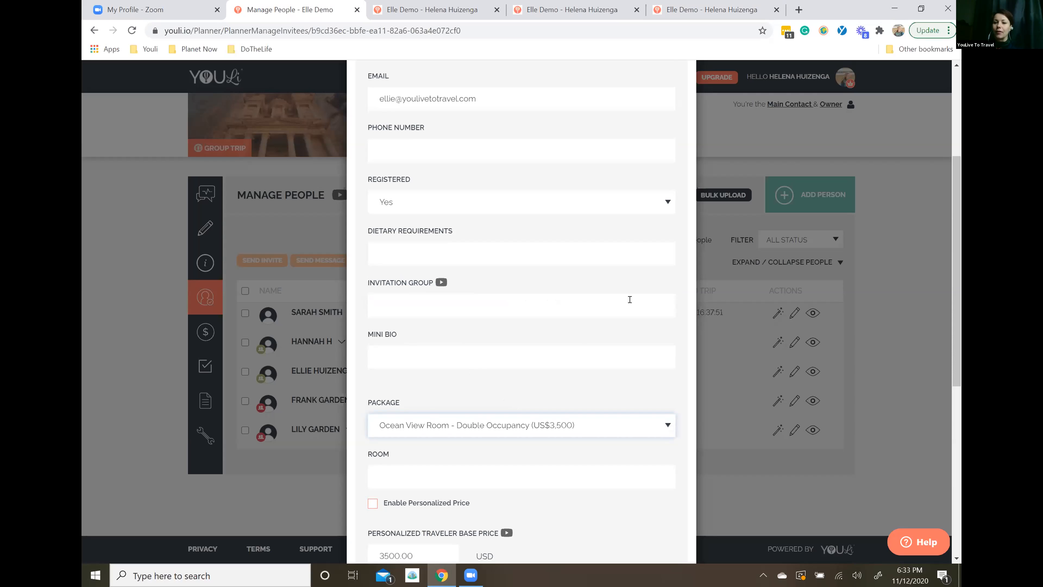
{"action": "scroll", "coordinate": [629, 299], "scroll_direction": "up", "scroll_amount": 4}
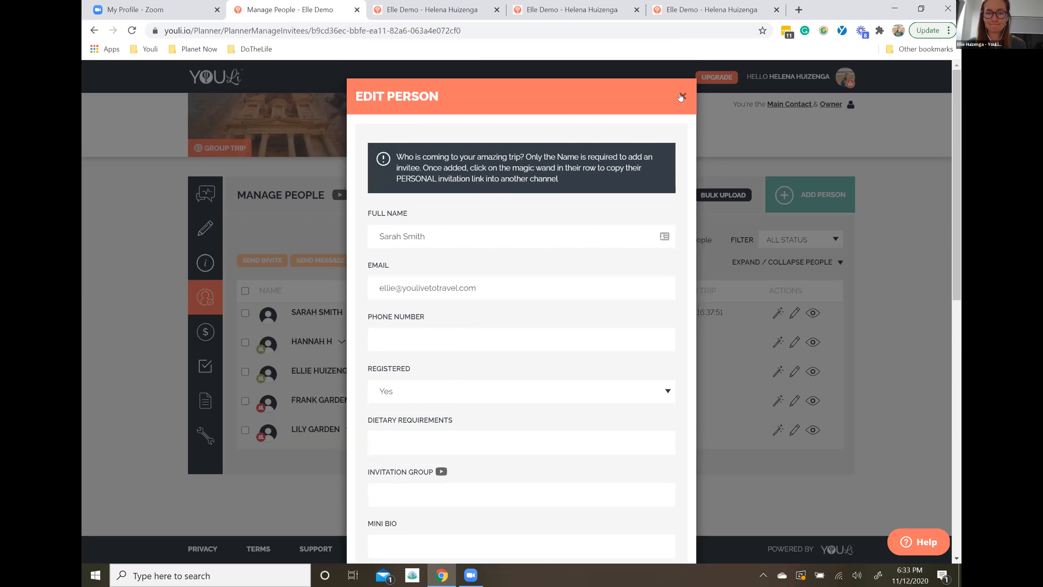
{"action": "left_click", "coordinate": [682, 93]}
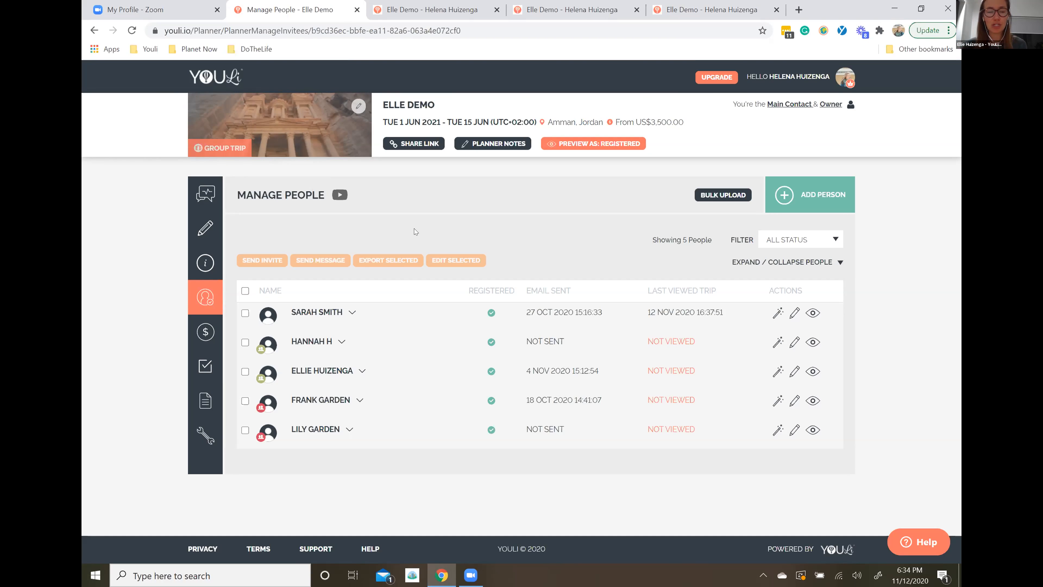
Open the trip's settings and locate the registration option that allows travelers to register in invitation groups.
{"action": "left_click", "coordinate": [205, 227]}
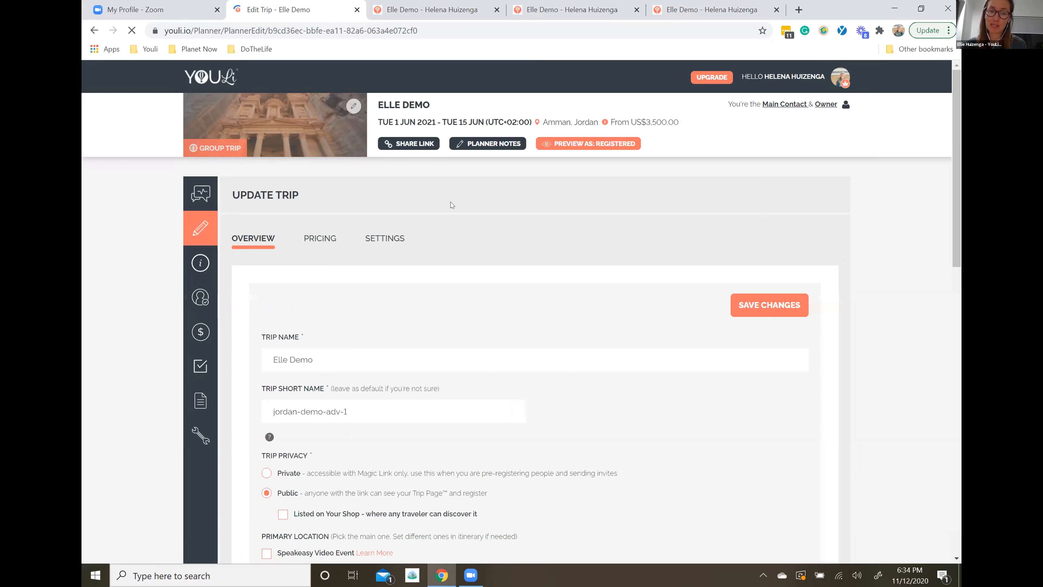
{"action": "left_click", "coordinate": [381, 242]}
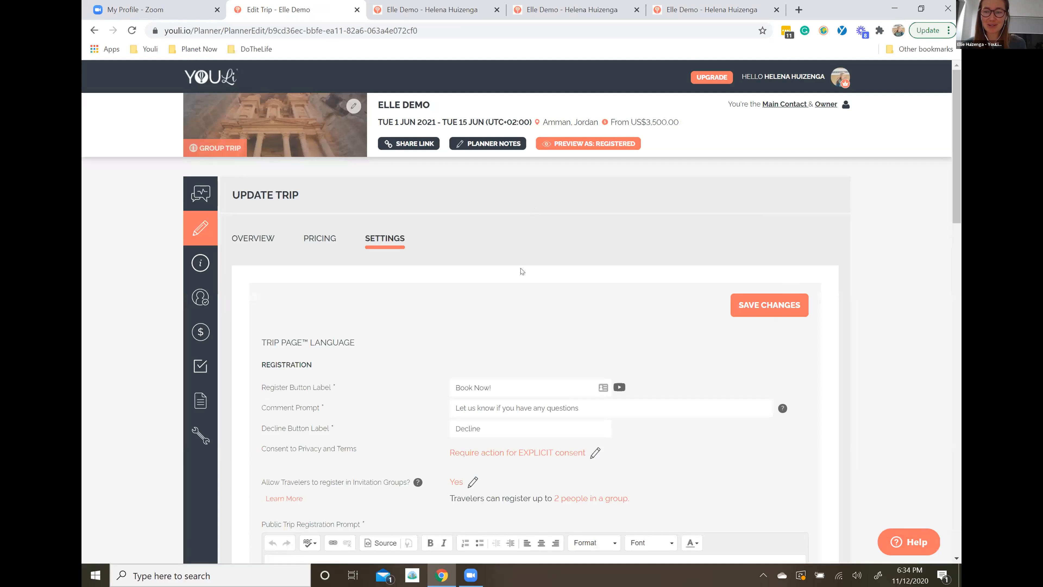
{"action": "scroll", "coordinate": [521, 271], "scroll_direction": "down", "scroll_amount": 1}
{"action": "scroll", "coordinate": [520, 271], "scroll_direction": "down", "scroll_amount": 3}
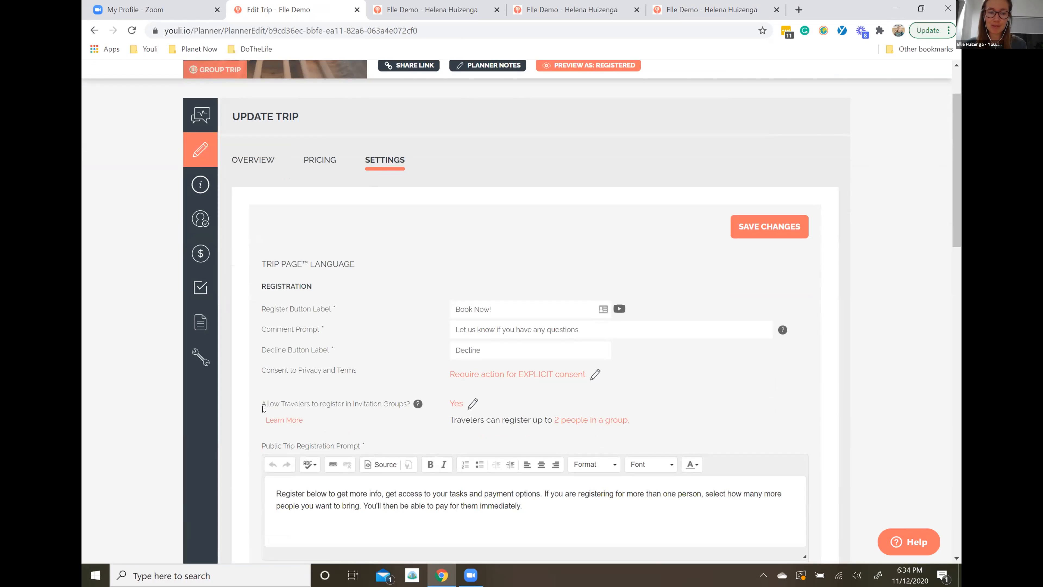
{"action": "left_click_drag", "start_coordinate": [258, 404], "coordinate": [408, 406]}
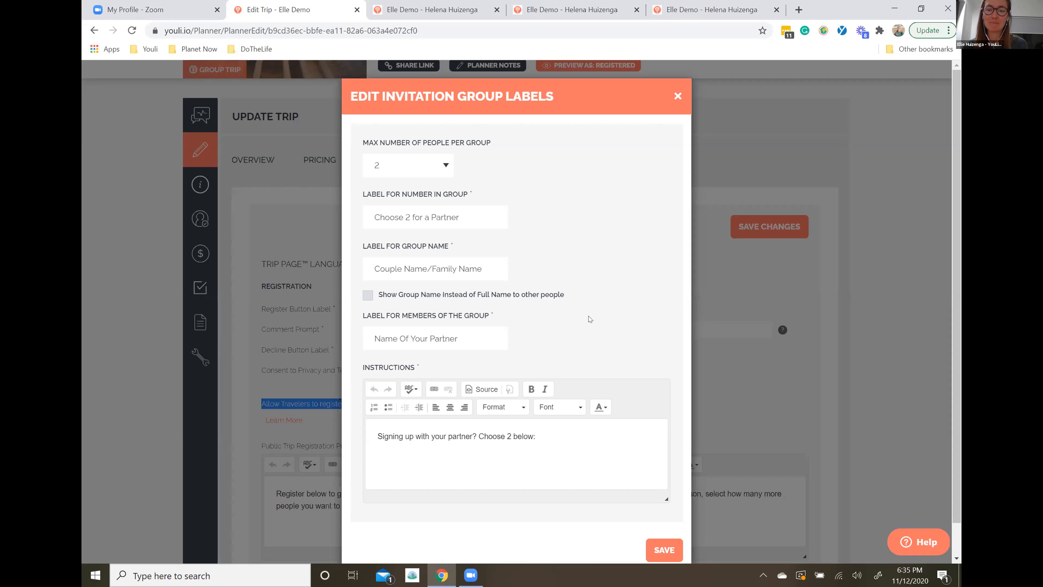
Review the invitation group labels and the choices for maximum people per group, keeping the maximum at 2.
{"action": "left_click", "coordinate": [409, 165]}
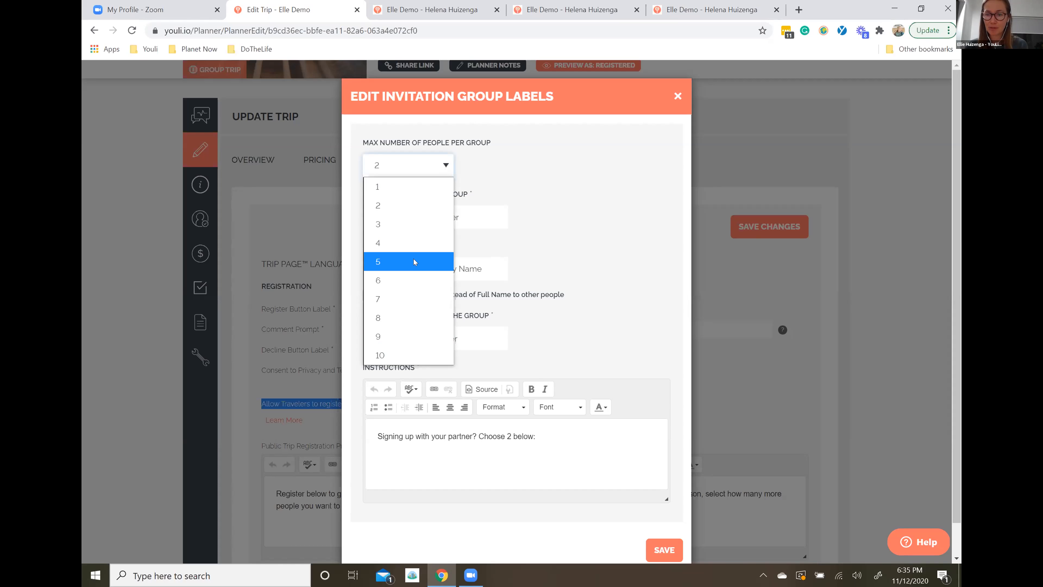
{"action": "left_click", "coordinate": [500, 173]}
{"action": "left_click", "coordinate": [576, 255]}
{"action": "scroll", "coordinate": [576, 255], "scroll_direction": "down", "scroll_amount": 1}
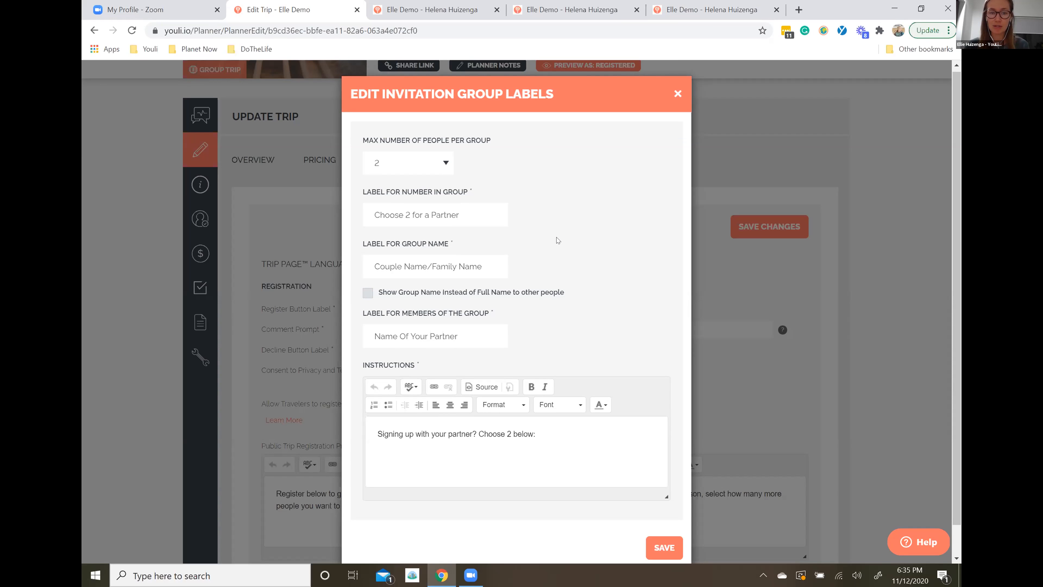
{"action": "scroll", "coordinate": [557, 238], "scroll_direction": "down", "scroll_amount": 1}
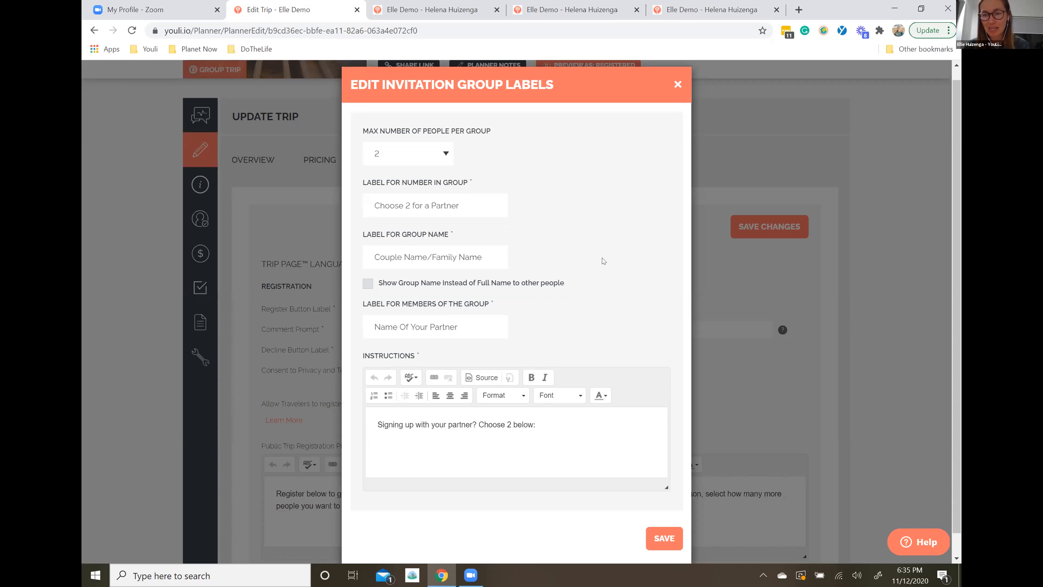
{"action": "scroll", "coordinate": [602, 258], "scroll_direction": "down", "scroll_amount": 1}
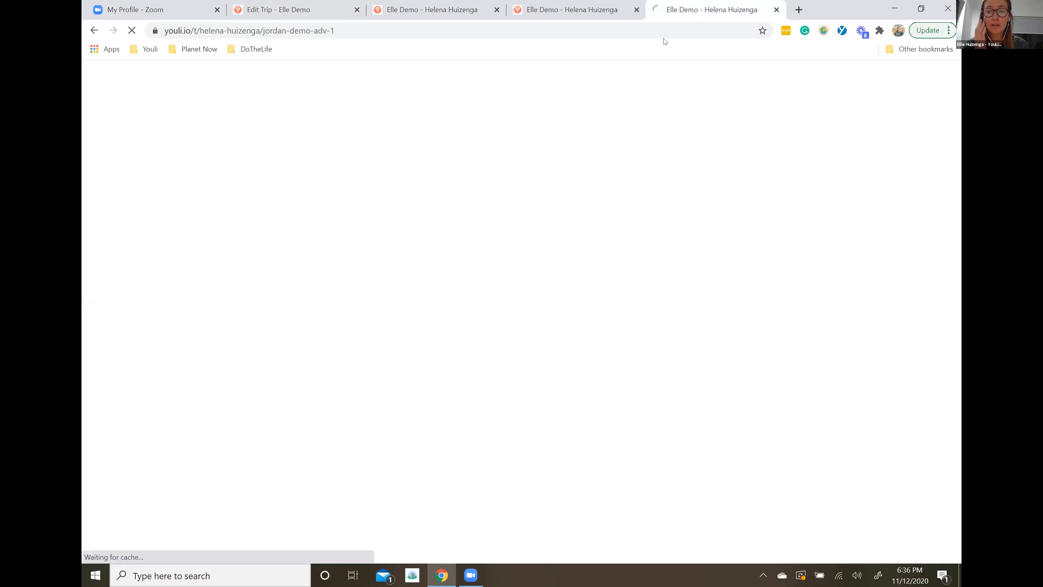
Switch to the public trip page and view its Book Now! registration form.
{"action": "left_click", "coordinate": [665, 13]}
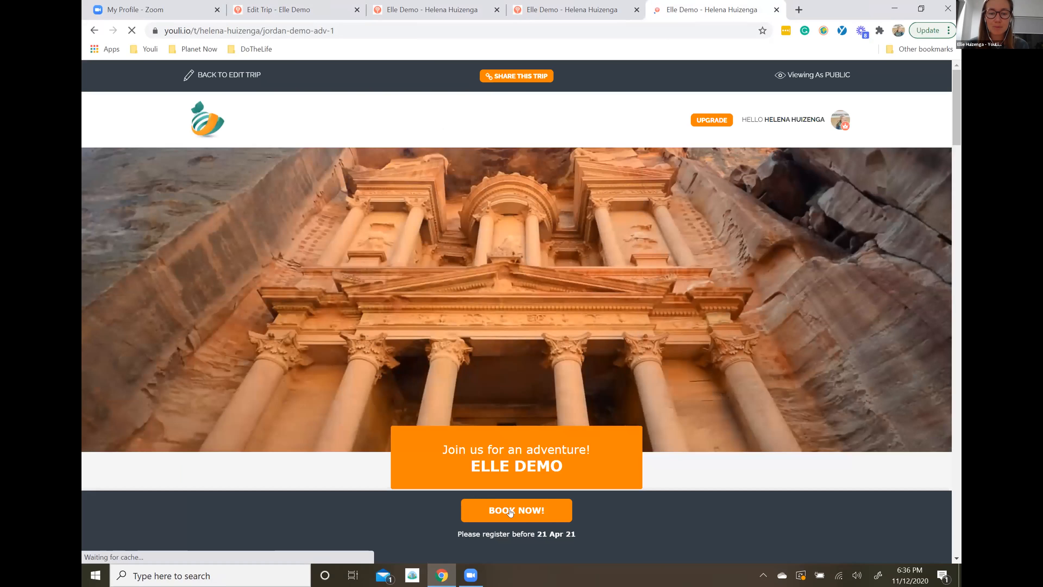
{"action": "left_click", "coordinate": [509, 511]}
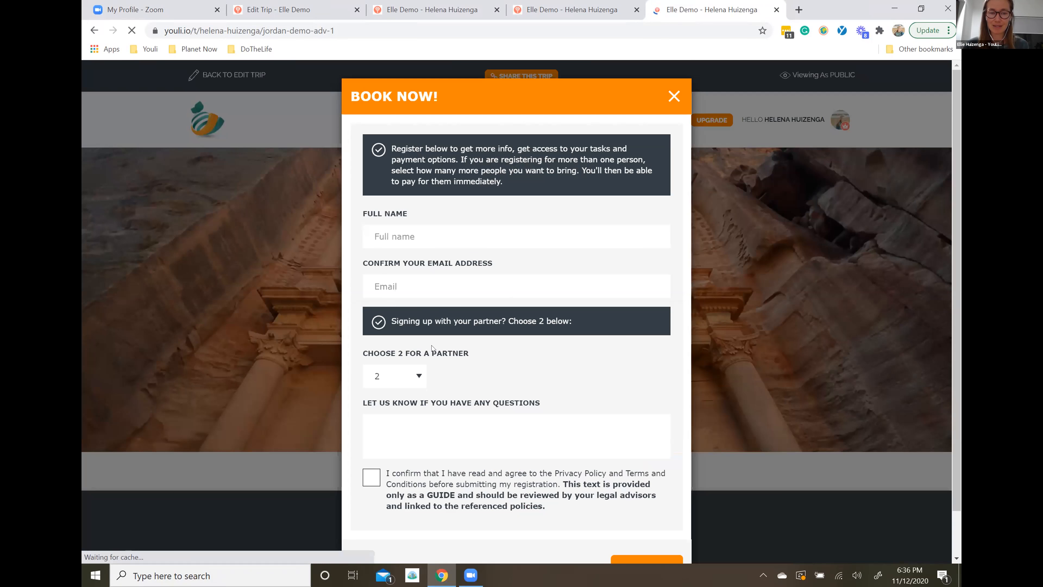
{"action": "scroll", "coordinate": [454, 273], "scroll_direction": "down", "scroll_amount": 1}
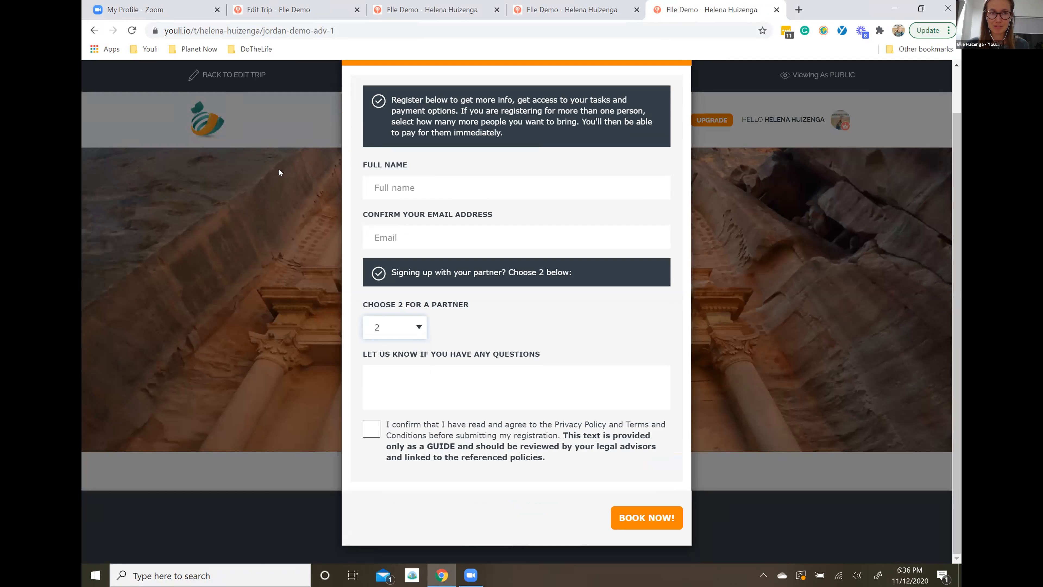
Reload the public trip page, reopen the booking form with 2 chosen for a partner, and examine the couple and partner name fields.
{"action": "left_click", "coordinate": [133, 30]}
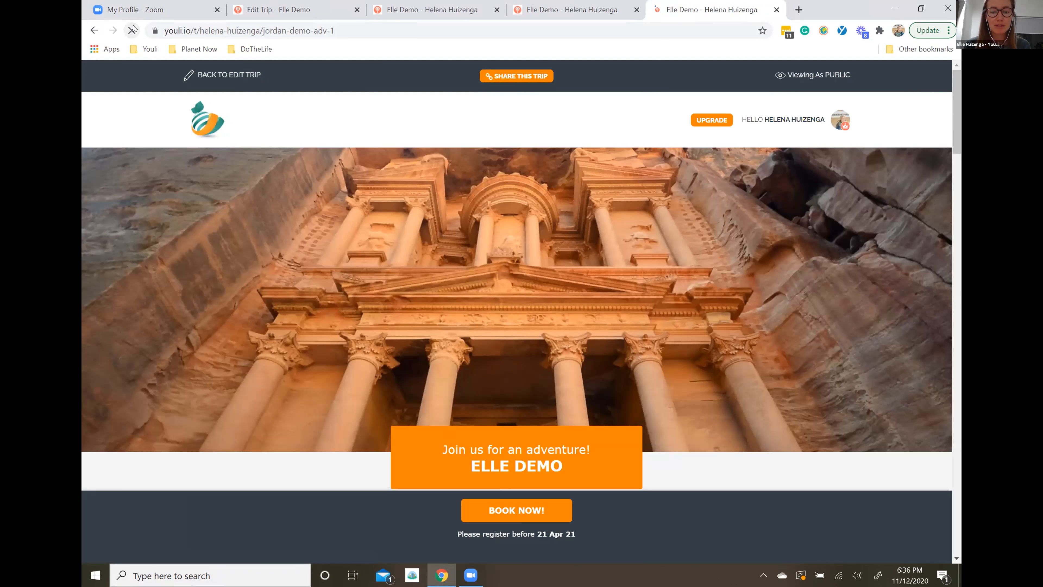
{"action": "left_click", "coordinate": [516, 511]}
{"action": "scroll", "coordinate": [516, 328], "scroll_direction": "down", "scroll_amount": 4}
{"action": "left_click", "coordinate": [394, 246]}
{"action": "left_click", "coordinate": [381, 279]}
{"action": "left_click", "coordinate": [489, 289]}
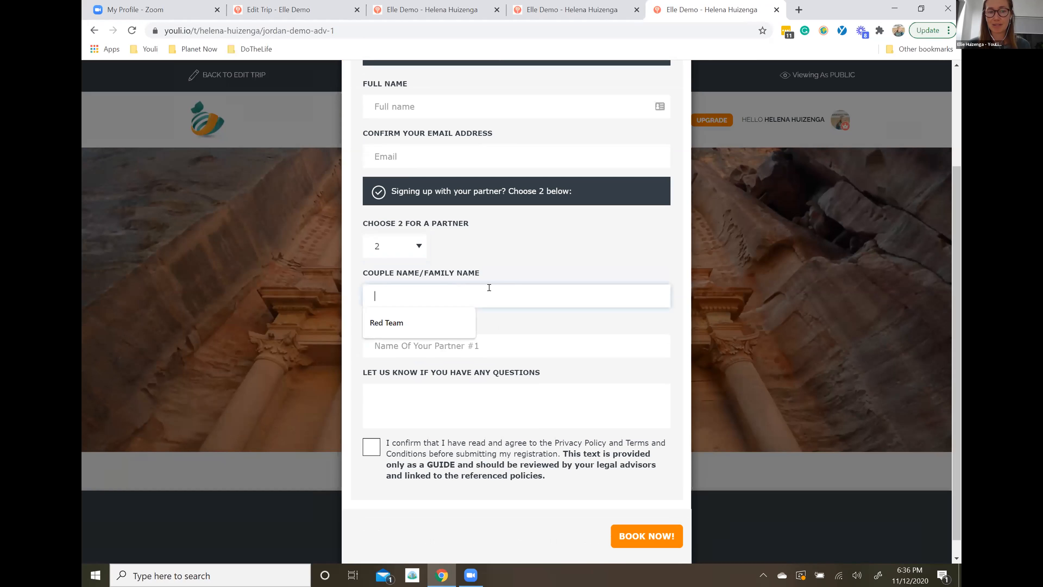
{"action": "left_click", "coordinate": [517, 326]}
{"action": "scroll", "coordinate": [517, 325], "scroll_direction": "down", "scroll_amount": 1}
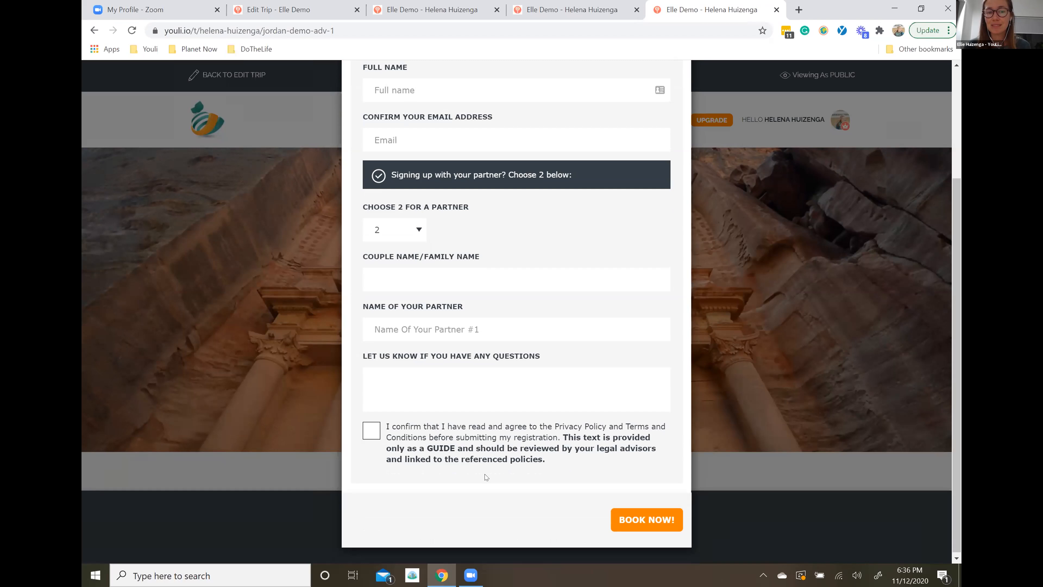
{"action": "scroll", "coordinate": [485, 473], "scroll_direction": "up", "scroll_amount": 4}
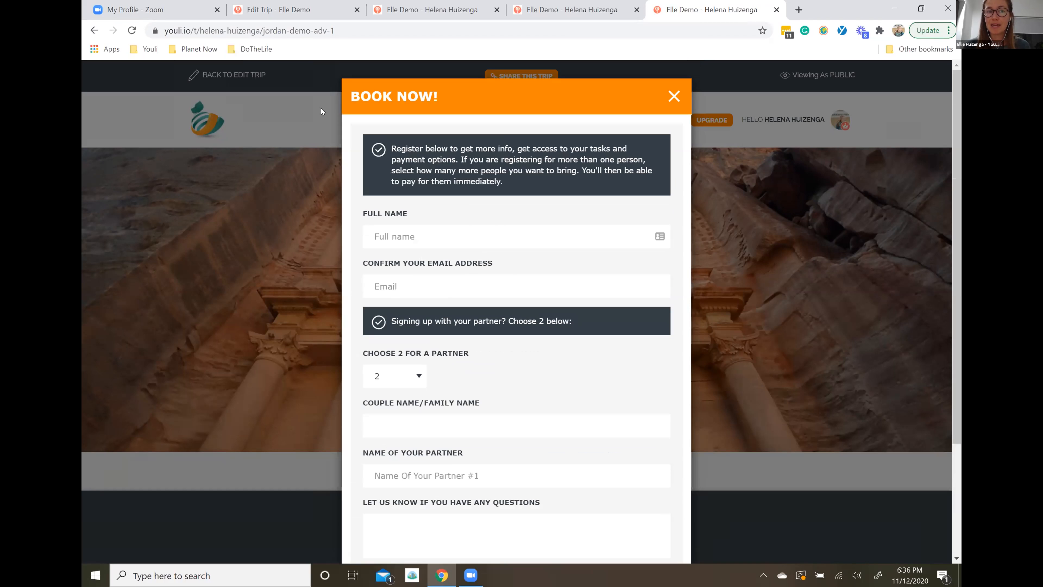
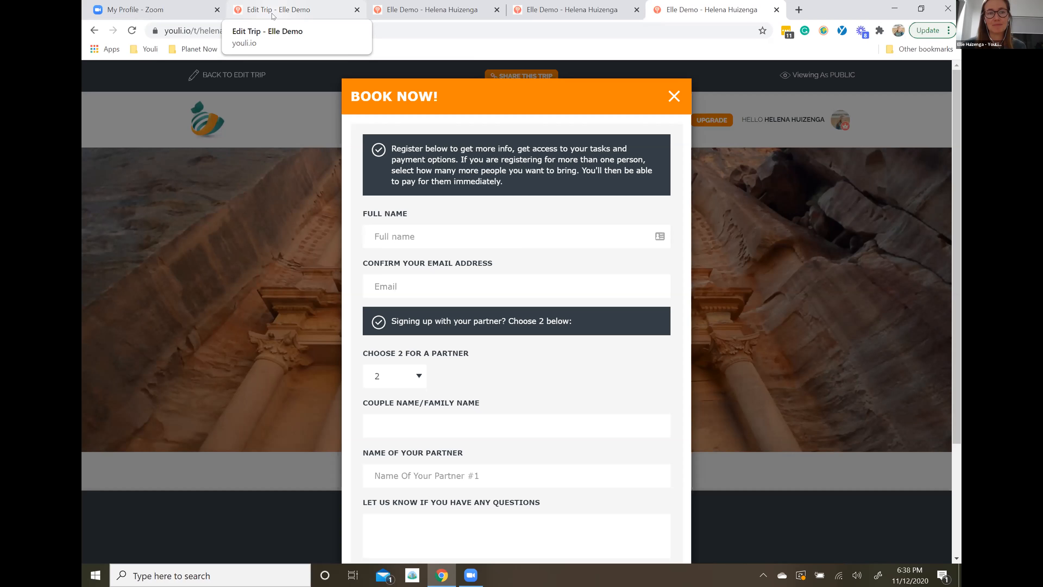
Set the booking form's "Choose 2 for a Partner" value to 1.
{"action": "scroll", "coordinate": [424, 217], "scroll_direction": "down", "scroll_amount": 1}
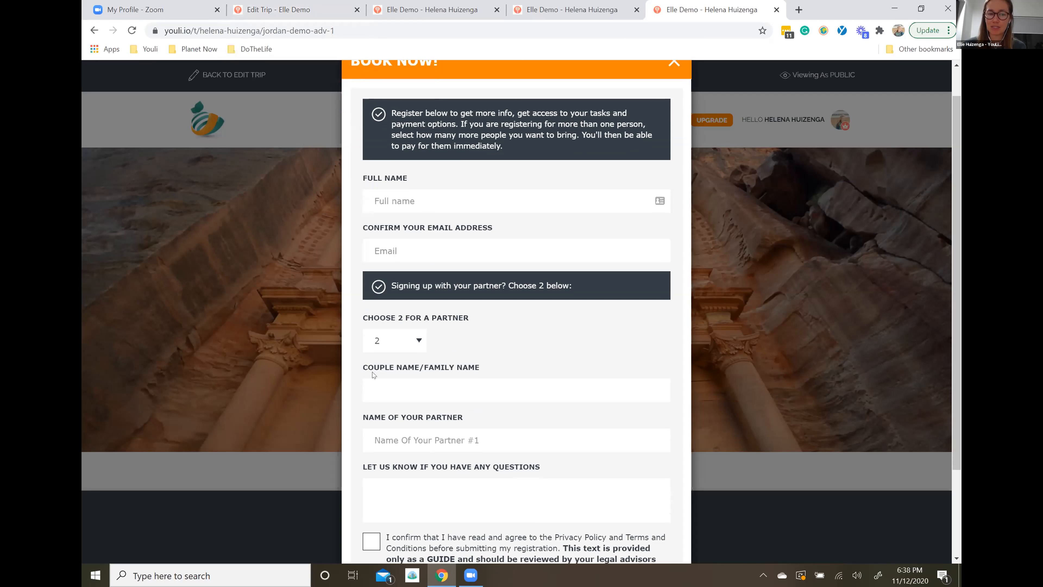
{"action": "scroll", "coordinate": [483, 333], "scroll_direction": "down", "scroll_amount": 1}
{"action": "left_click", "coordinate": [417, 325]}
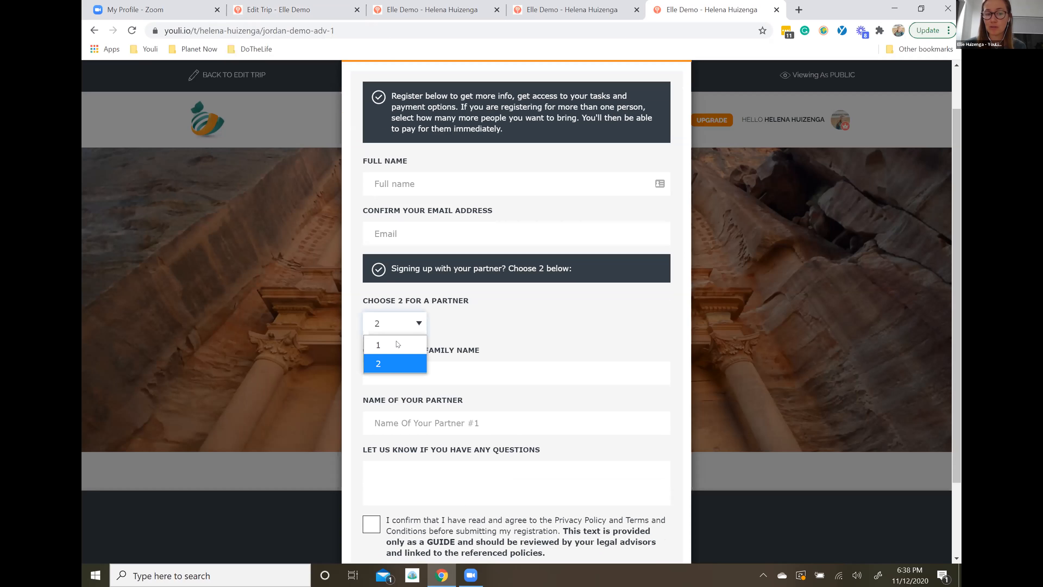
{"action": "left_click", "coordinate": [397, 343]}
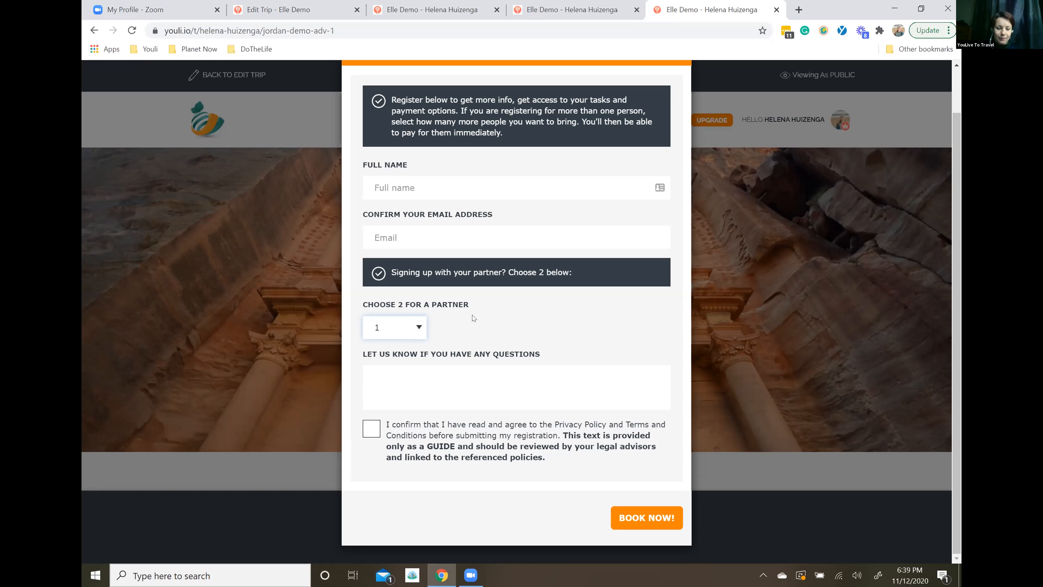
Return to the trip's invitation group labels and open the help suggestions.
{"action": "scroll", "coordinate": [472, 314], "scroll_direction": "up", "scroll_amount": 1}
{"action": "left_click", "coordinate": [278, 9]}
{"action": "left_click", "coordinate": [908, 538]}
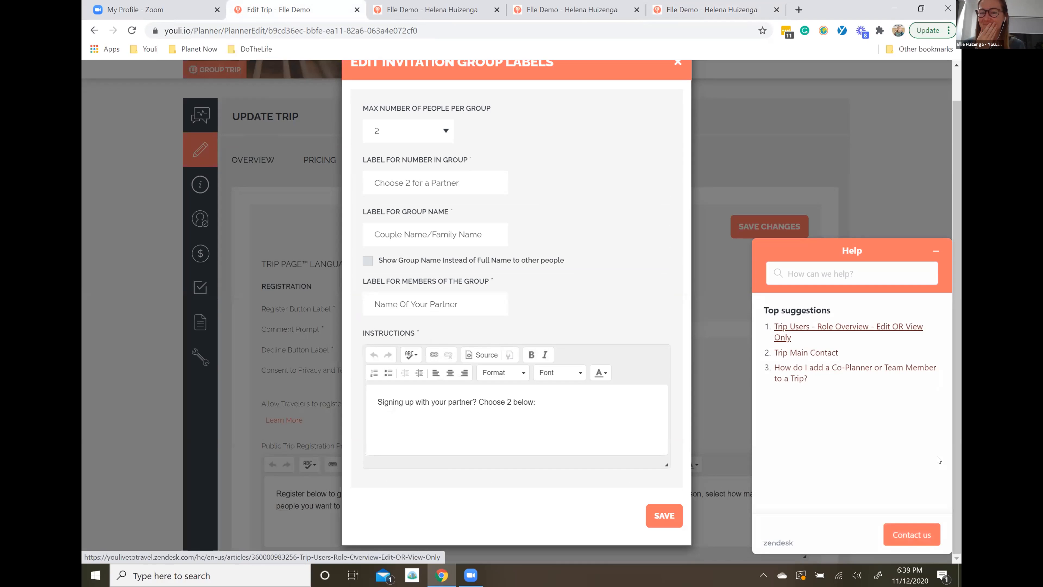
{"action": "scroll", "coordinate": [578, 261], "scroll_direction": "up", "scroll_amount": 1}
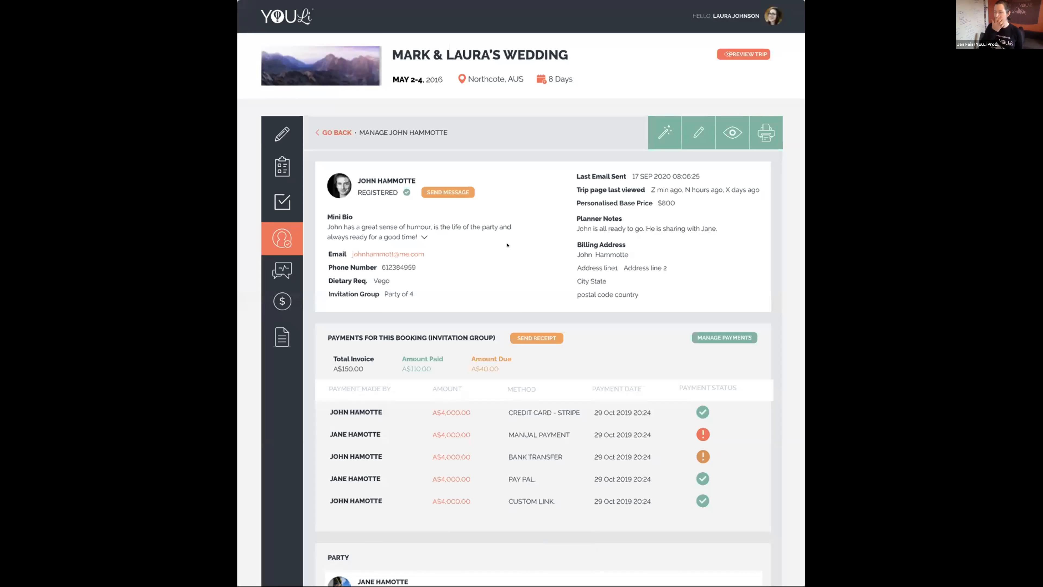
Examine the traveler management page mockup, covering booking payments, party members, add-on responses, task responses and the activity feed.
{"action": "scroll", "coordinate": [507, 245], "scroll_direction": "down", "scroll_amount": 3}
{"action": "scroll", "coordinate": [507, 245], "scroll_direction": "down", "scroll_amount": 2}
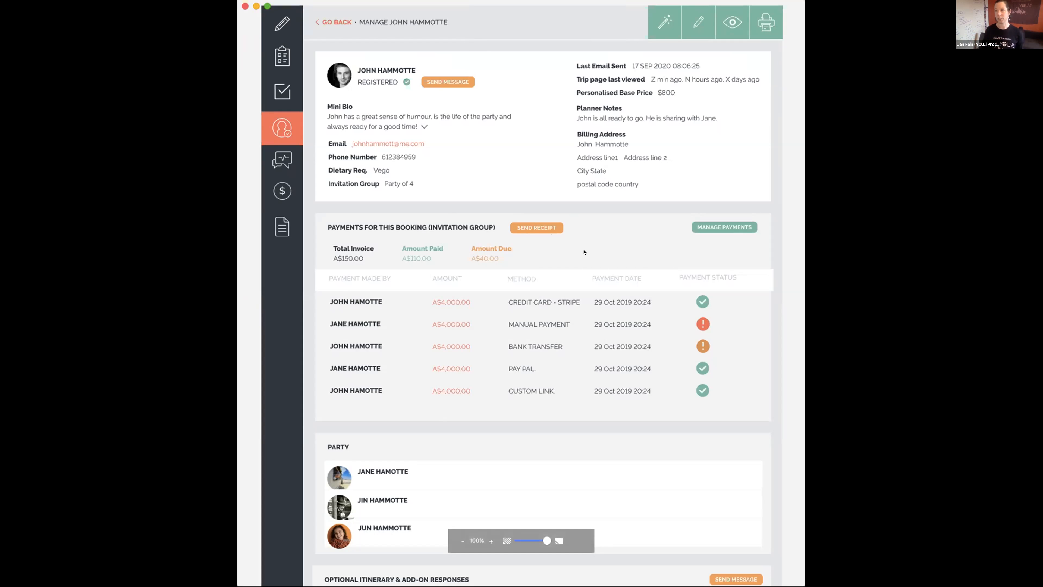
{"action": "scroll", "coordinate": [579, 245], "scroll_direction": "down", "scroll_amount": 5}
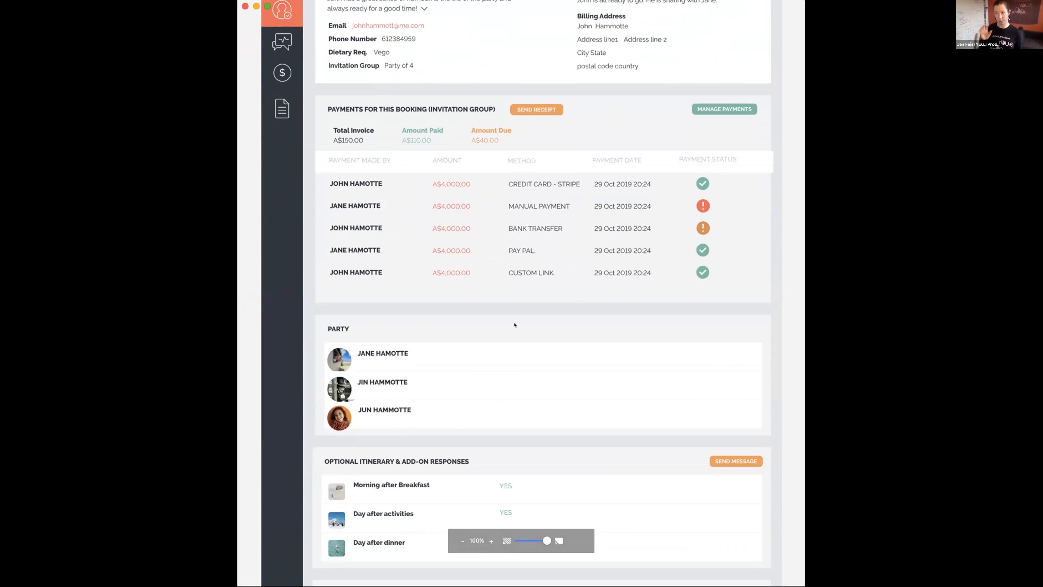
{"action": "scroll", "coordinate": [499, 348], "scroll_direction": "down", "scroll_amount": 4}
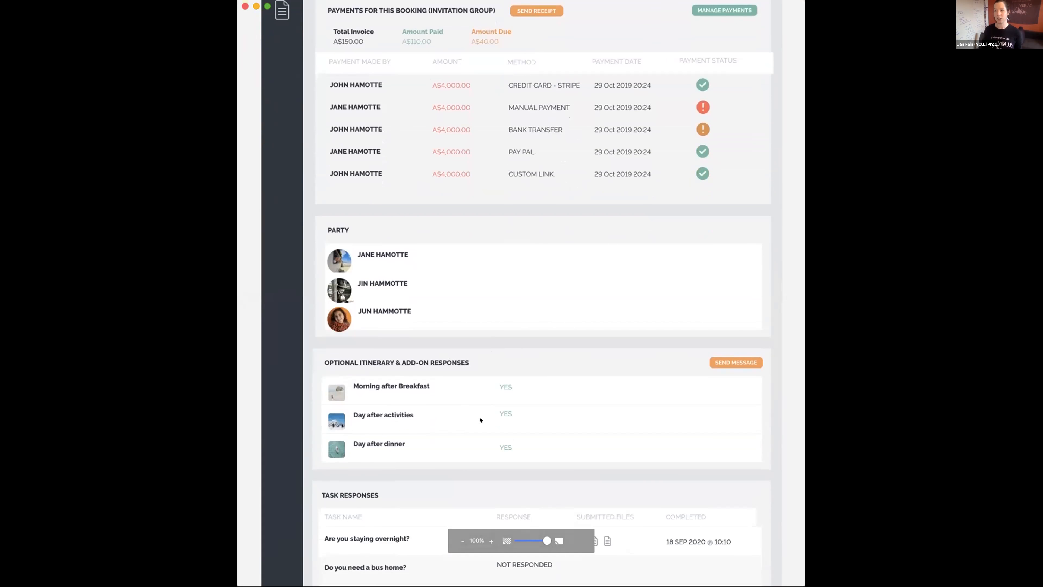
{"action": "scroll", "coordinate": [446, 447], "scroll_direction": "down", "scroll_amount": 6}
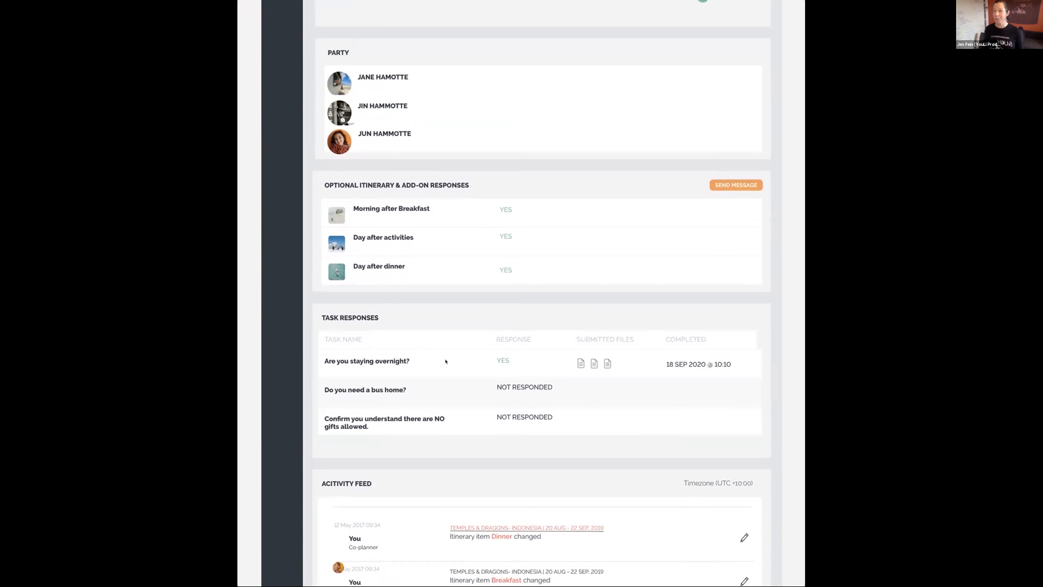
{"action": "scroll", "coordinate": [446, 361], "scroll_direction": "up", "scroll_amount": 5}
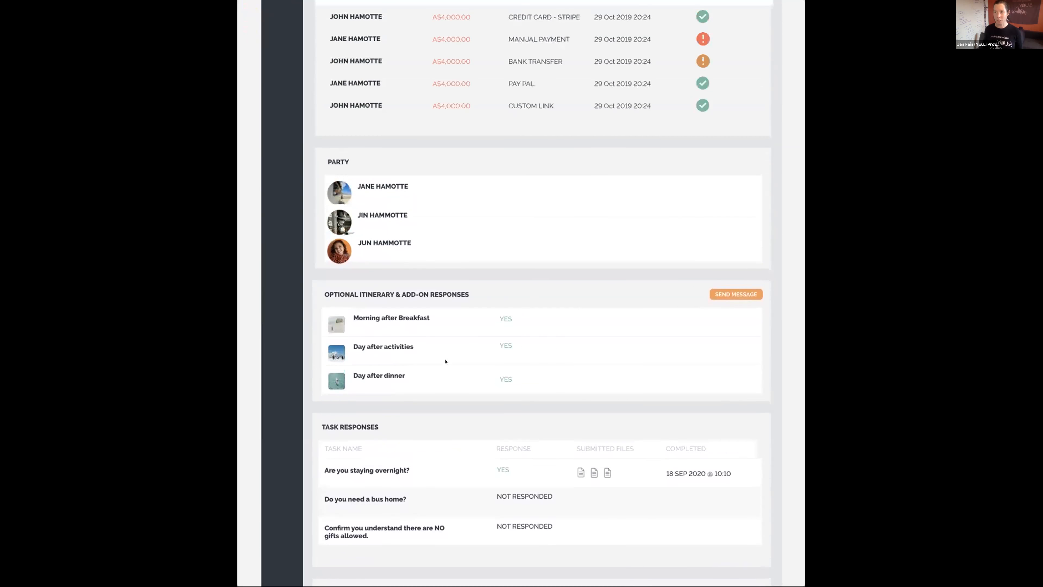
{"action": "scroll", "coordinate": [446, 361], "scroll_direction": "up", "scroll_amount": 9}
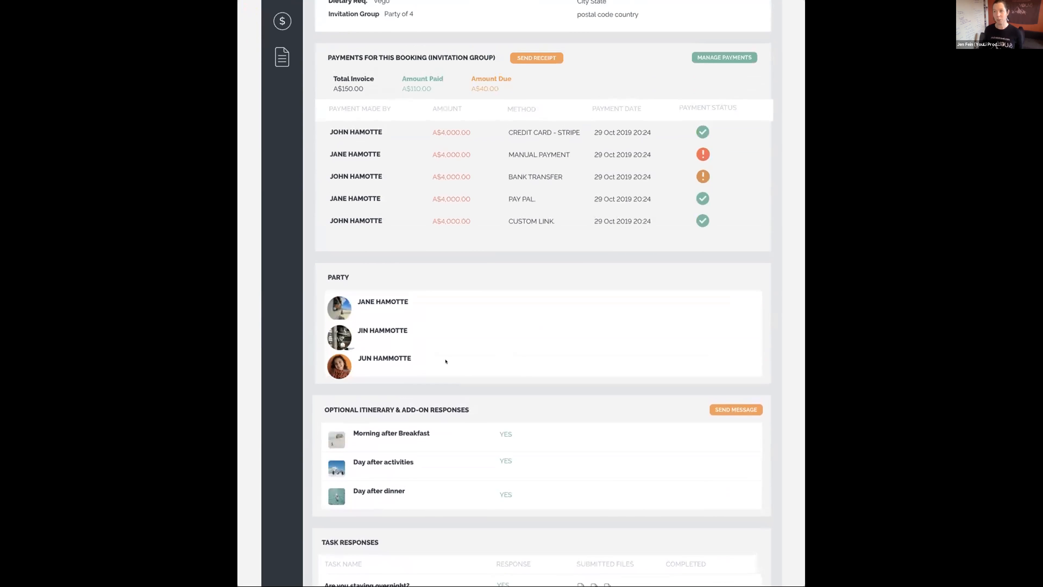
{"action": "scroll", "coordinate": [446, 361], "scroll_direction": "up", "scroll_amount": 5}
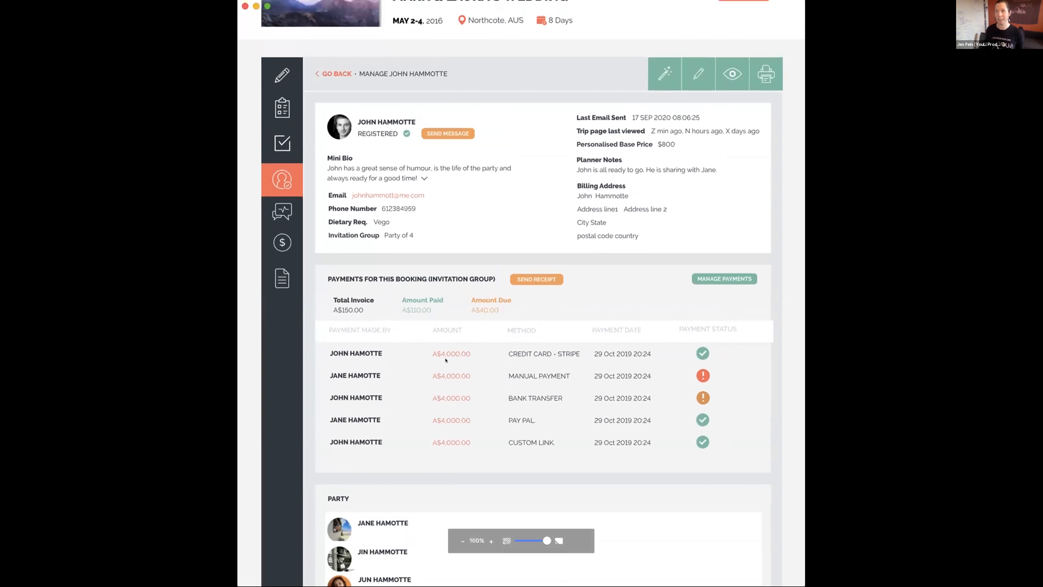